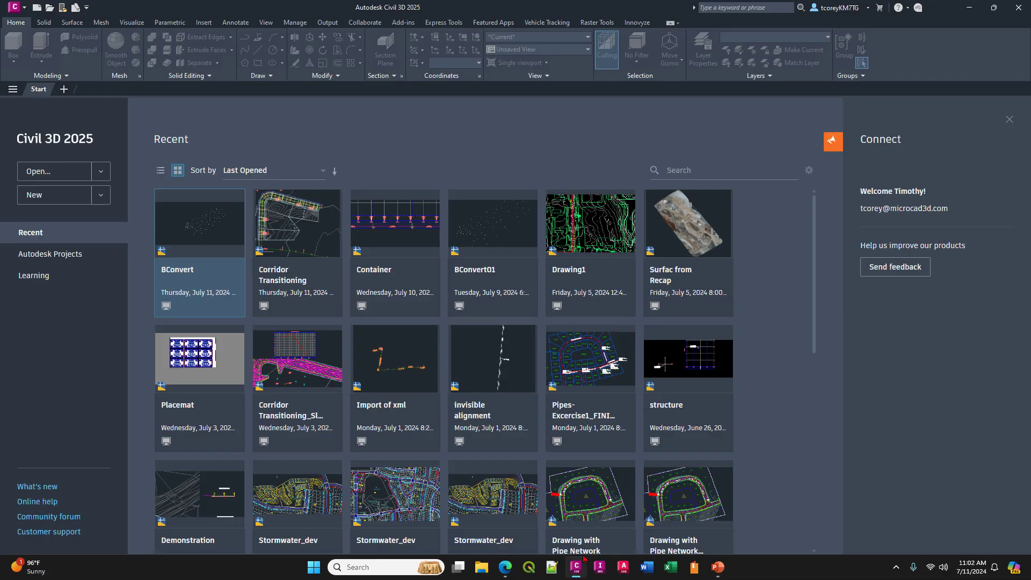
Step: Switch to the PowerPoint presentation and view the slides introducing the AutoCAD 2025 speed improvements and the Bconvert command
click(718, 567)
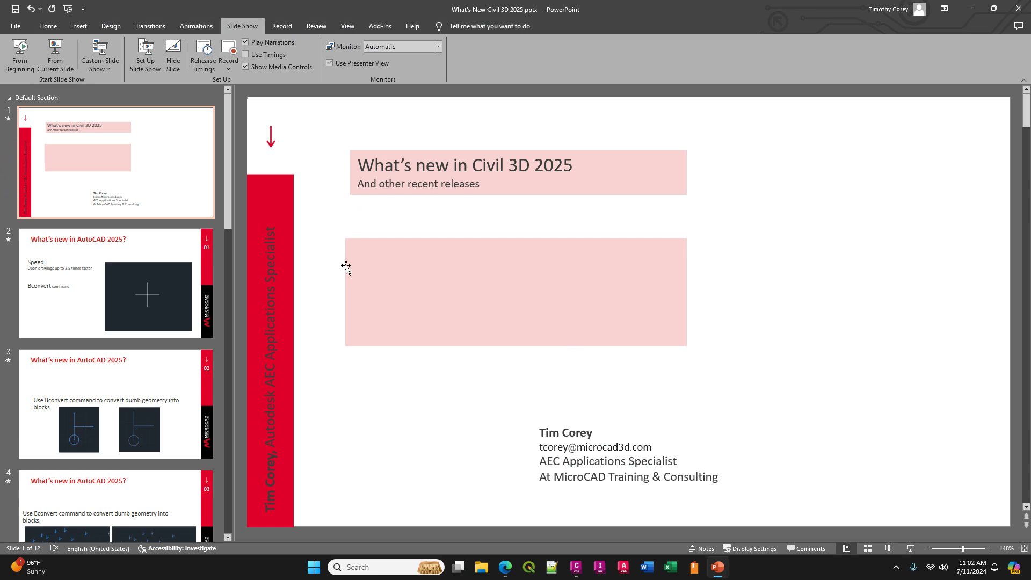
scroll(451, 272, down, 1)
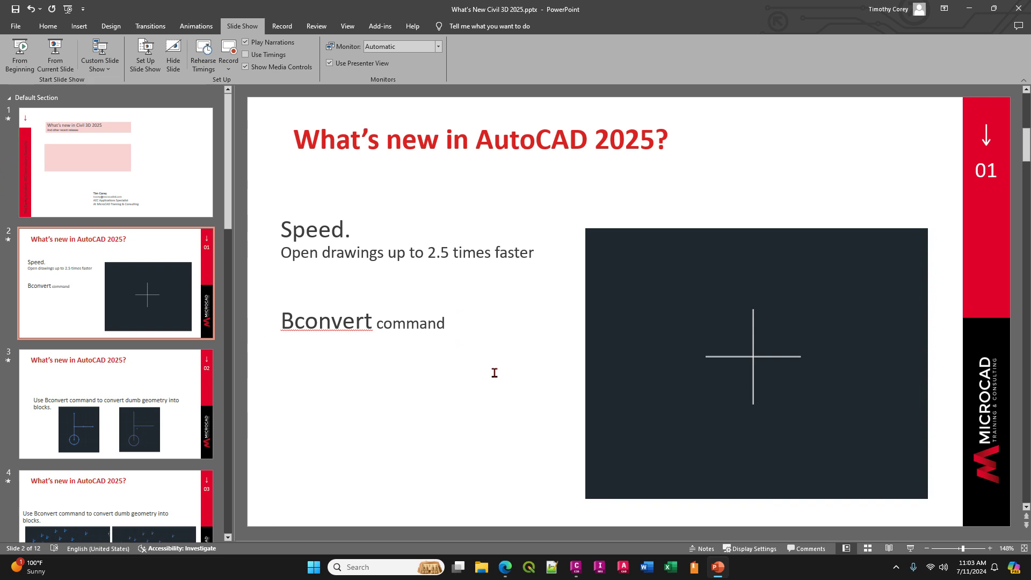
scroll(494, 372, down, 1)
scroll(494, 372, up, 1)
Step: Switch to Civil 3D and inspect one cross marker in the BConvert drawing by selecting its horizontal and vertical lines
click(576, 568)
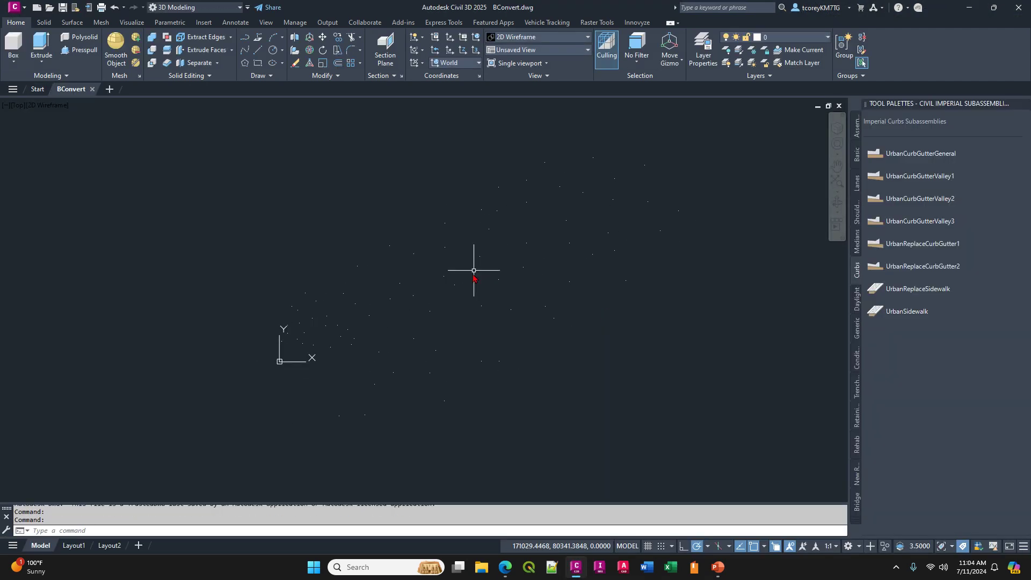
scroll(455, 280, up, 5)
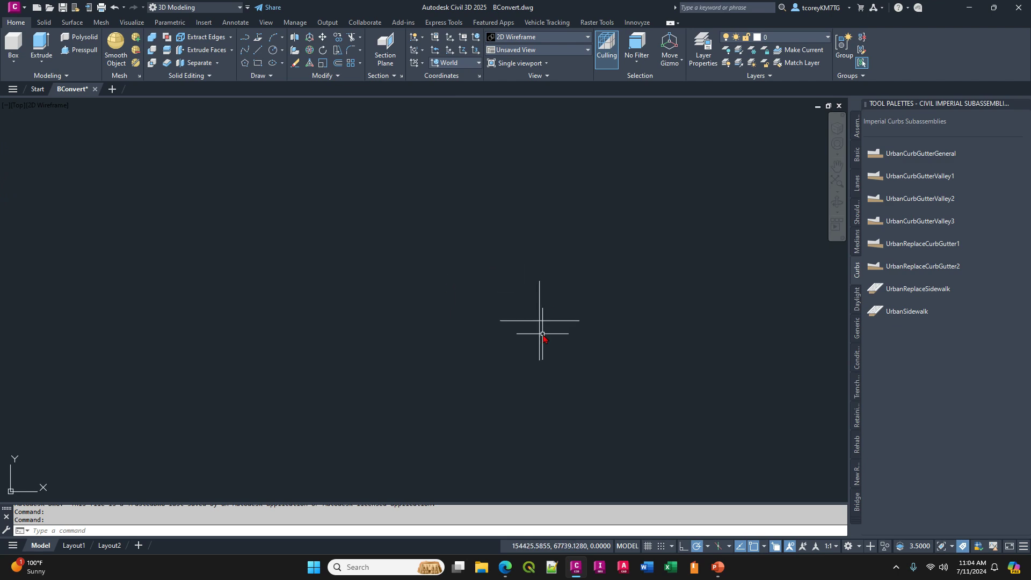
middle_drag(542, 334, 467, 237)
click(467, 235)
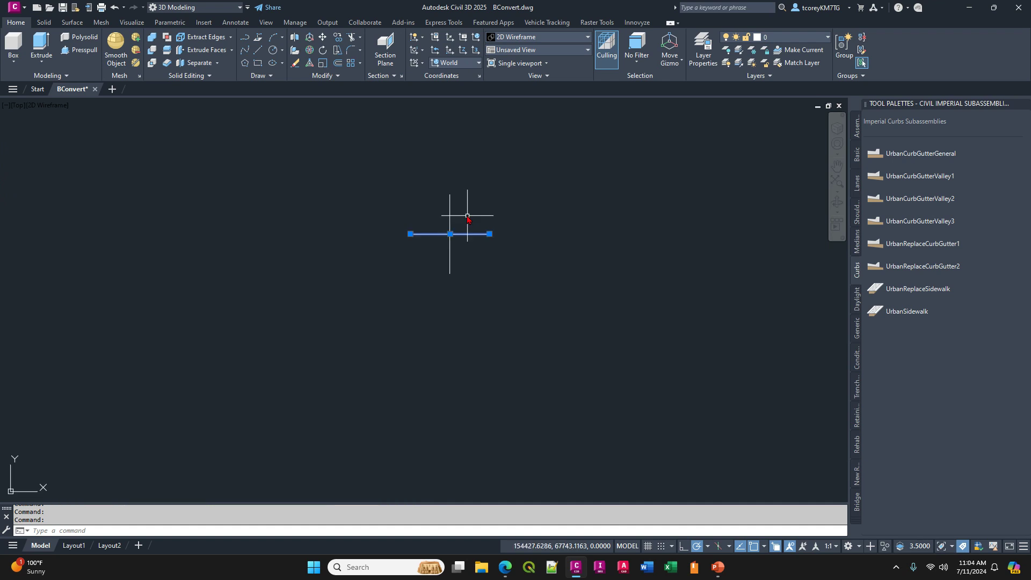
click(450, 208)
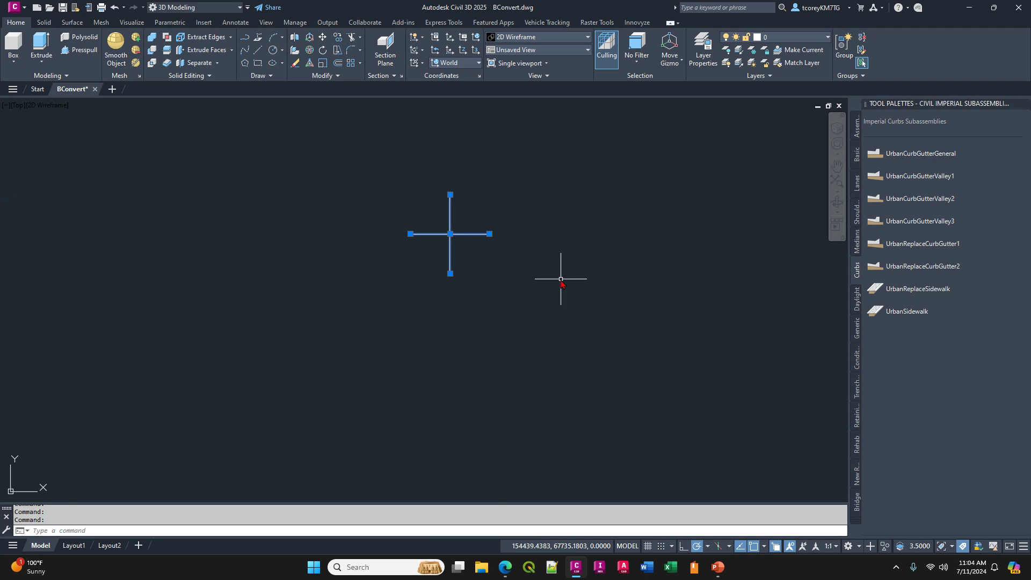
key(Escape)
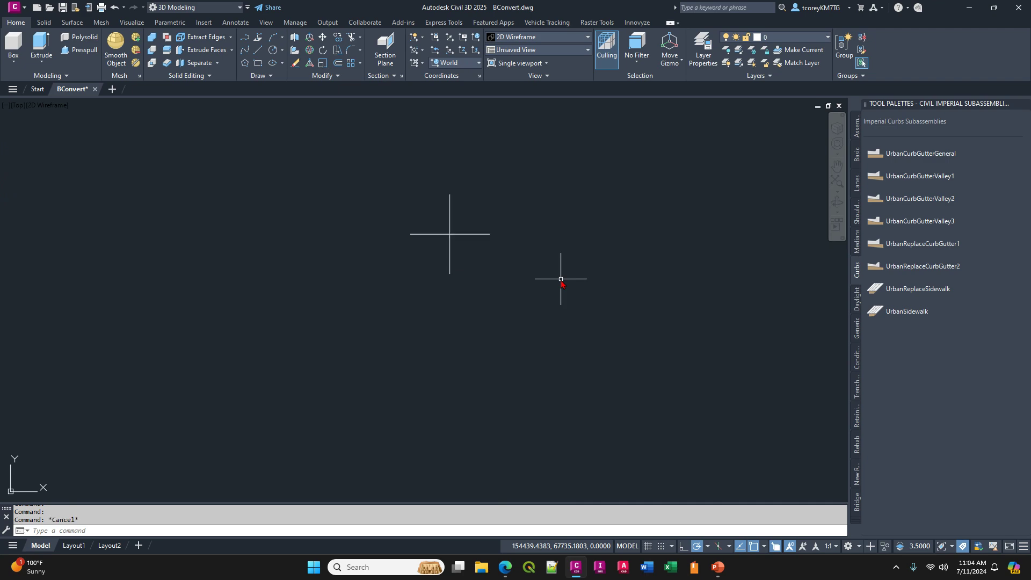
Step: Run BCONVERT on the two crossing lines of a point marker and accept all matching instances
scroll(559, 280, down, 6)
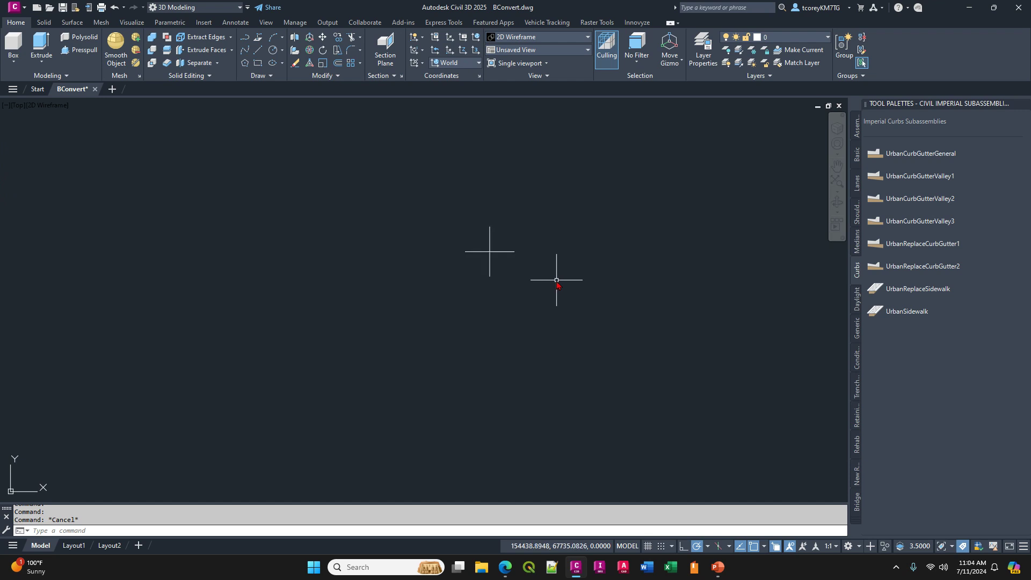
scroll(490, 288, down, 3)
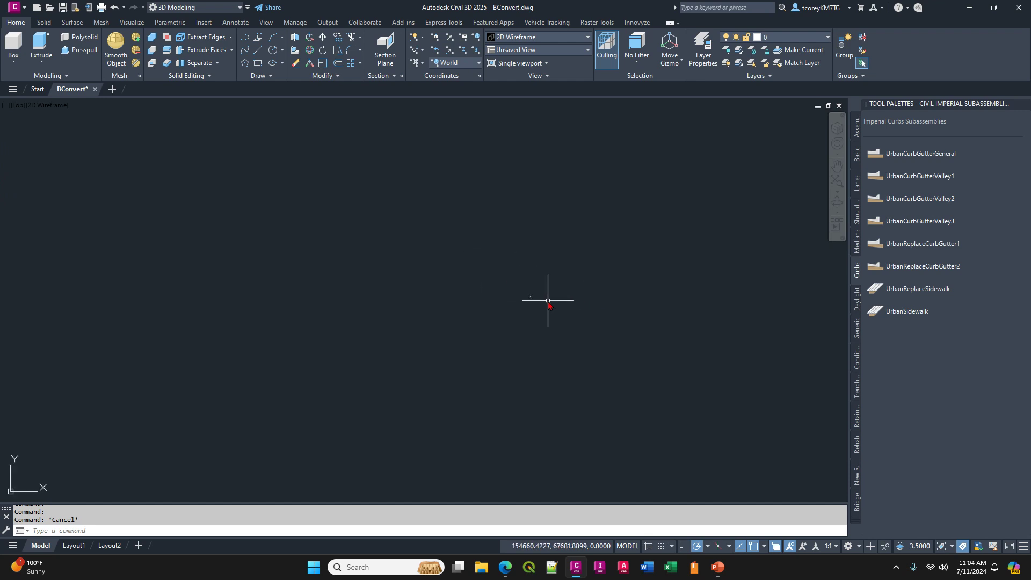
mouse_move(594, 312)
middle_down()
mouse_move(601, 315)
mouse_move(533, 315)
middle_up()
scroll(472, 299, up, 5)
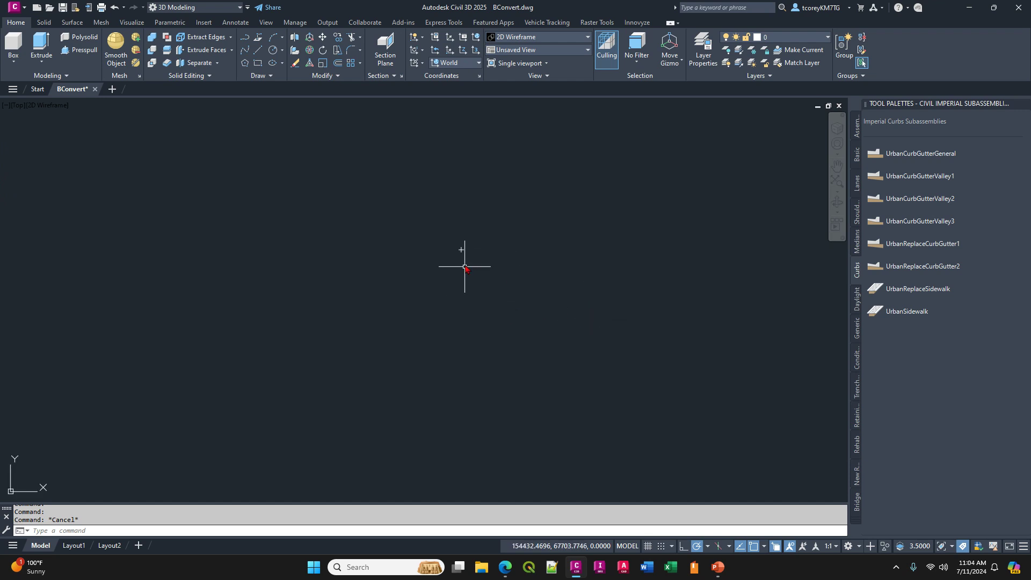
text(BCon)
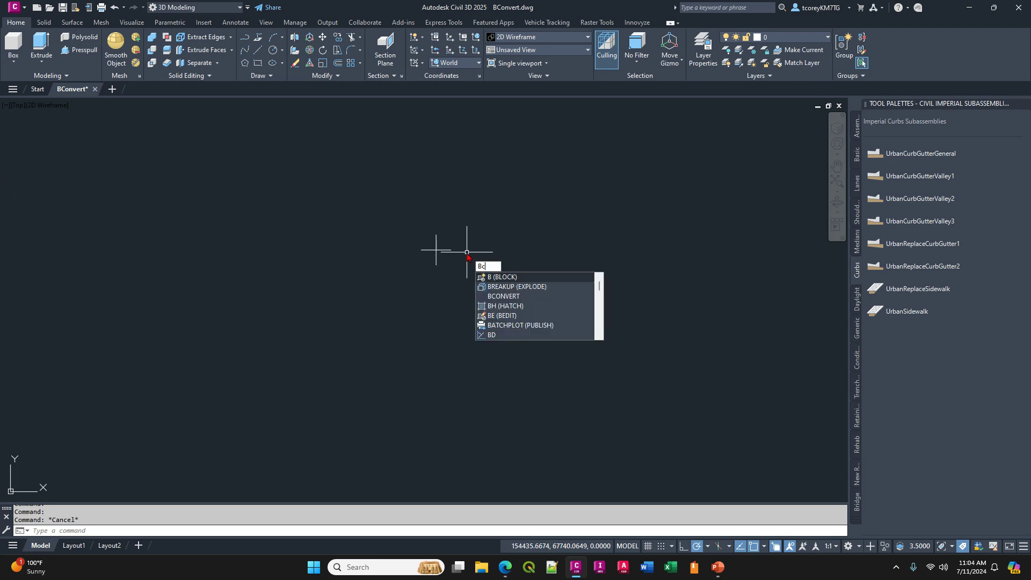
text(v)
key(Down)
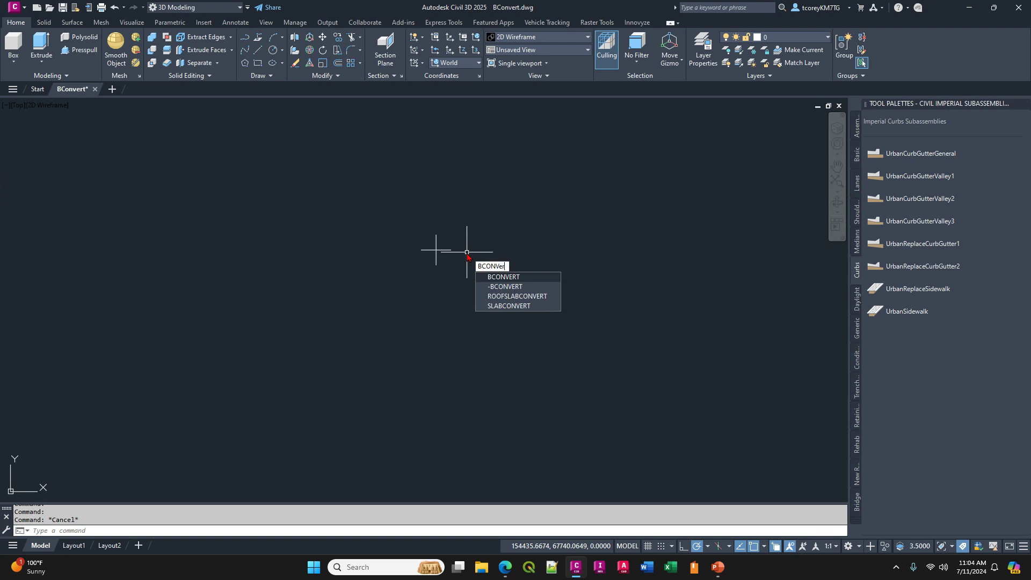
key(Return)
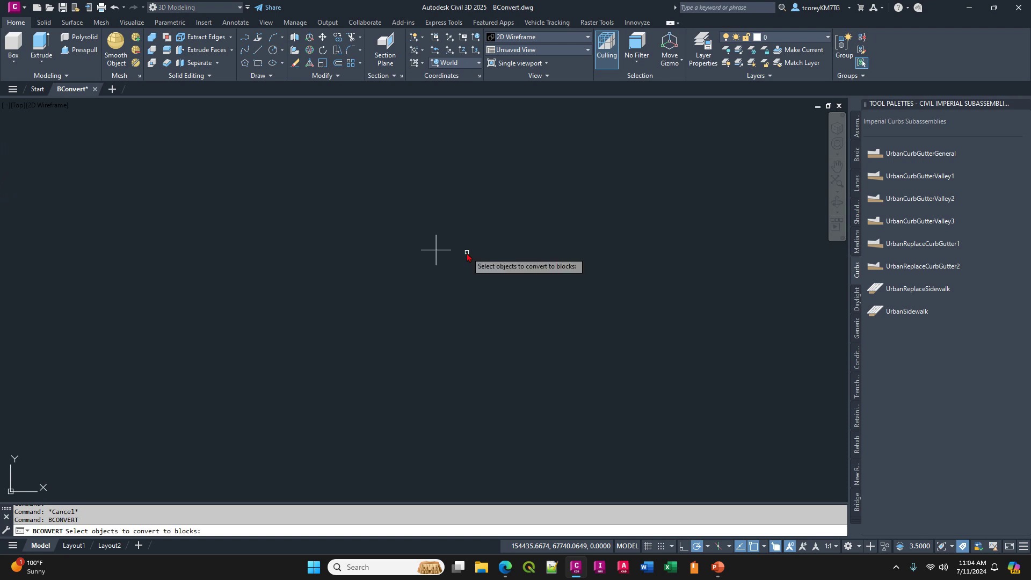
click(399, 218)
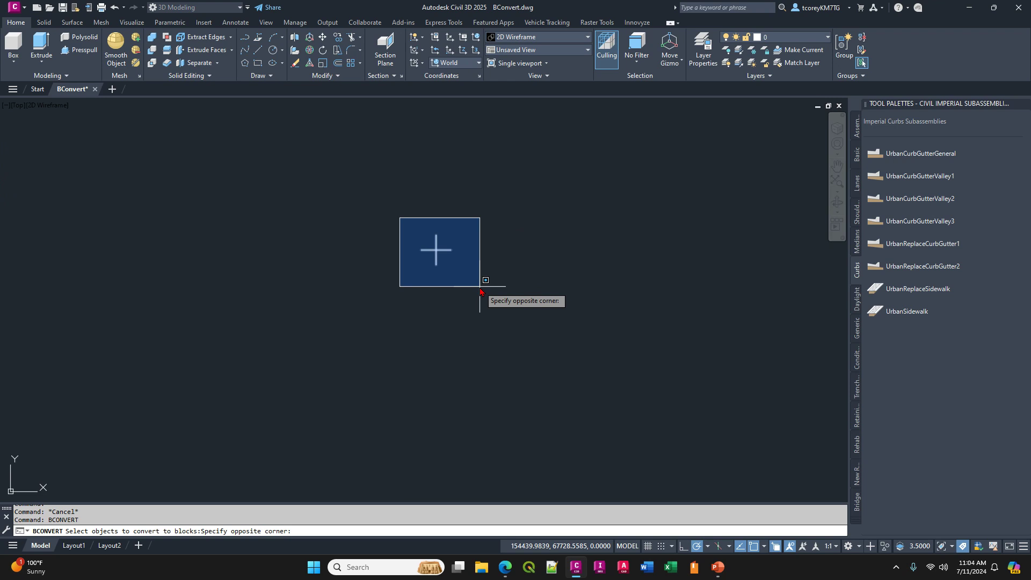
click(480, 289)
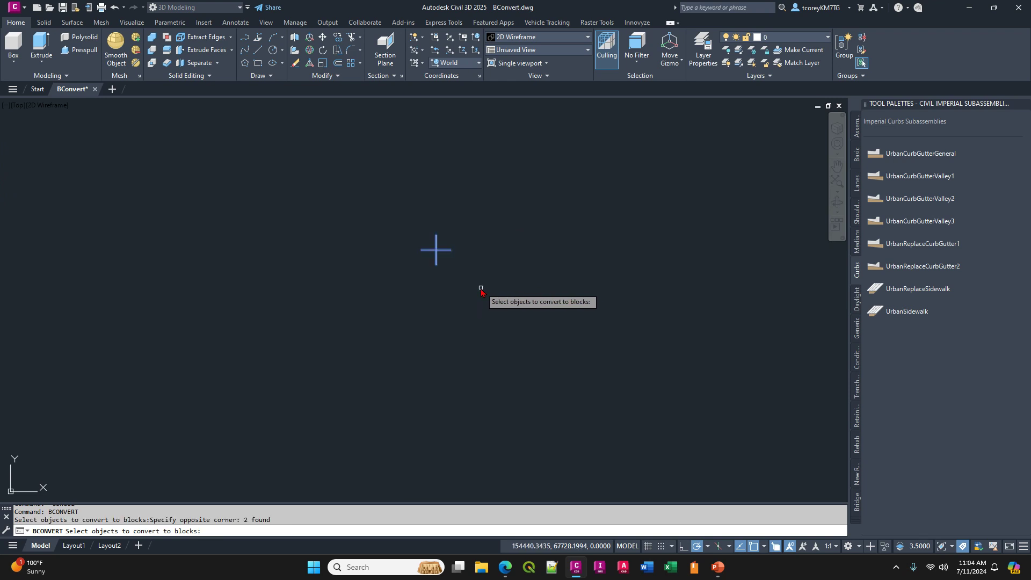
key(Return)
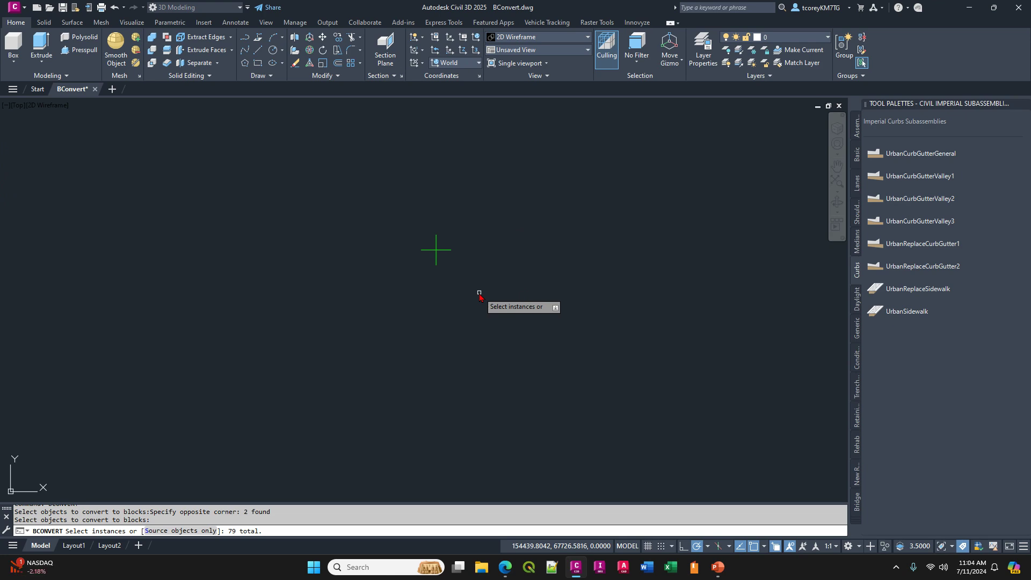
key(Return)
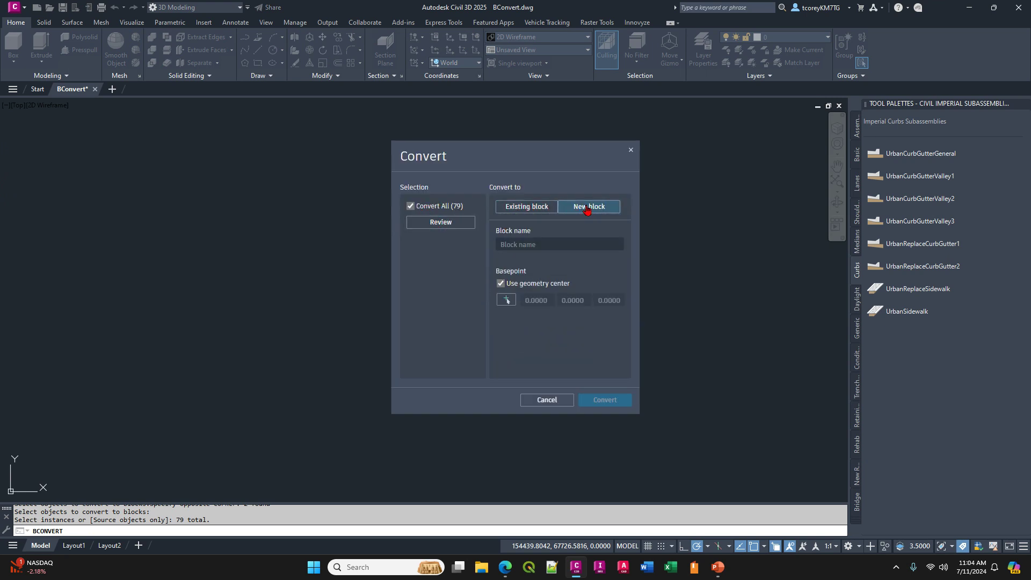
Step: Convert all found instances to a new block named My Point, using the geometry center as basepoint
click(547, 241)
text(My Point)
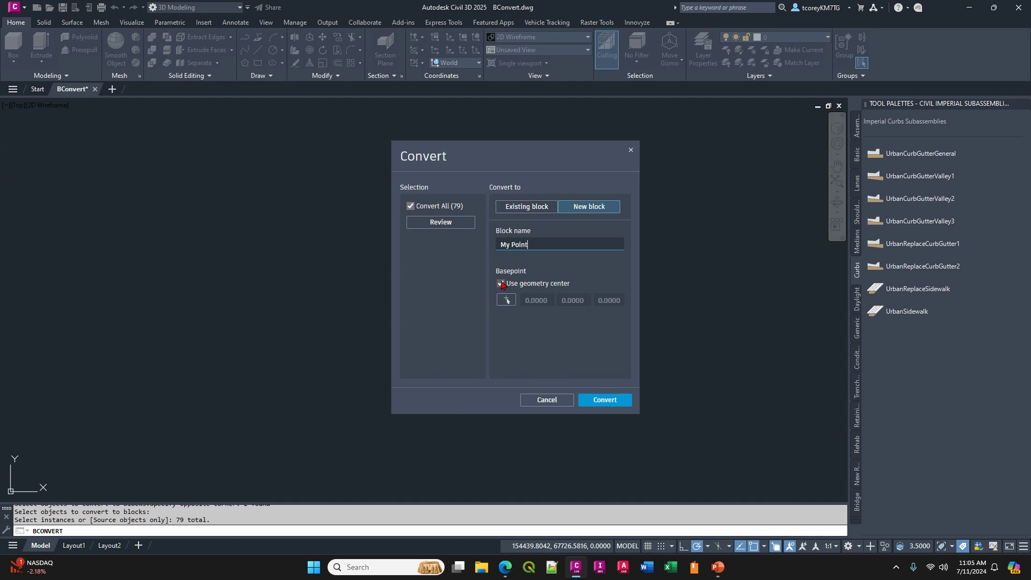
click(501, 284)
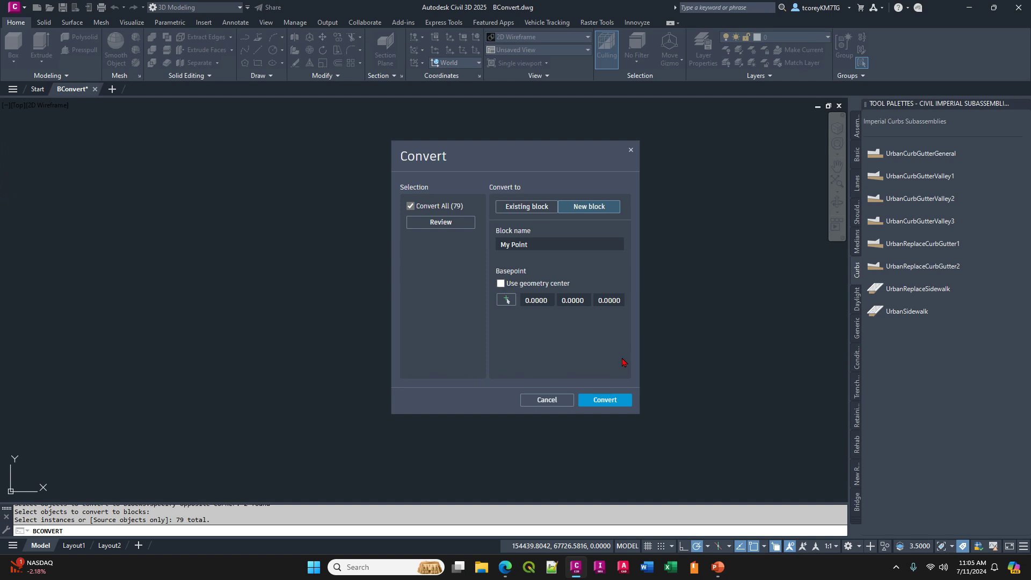
click(501, 285)
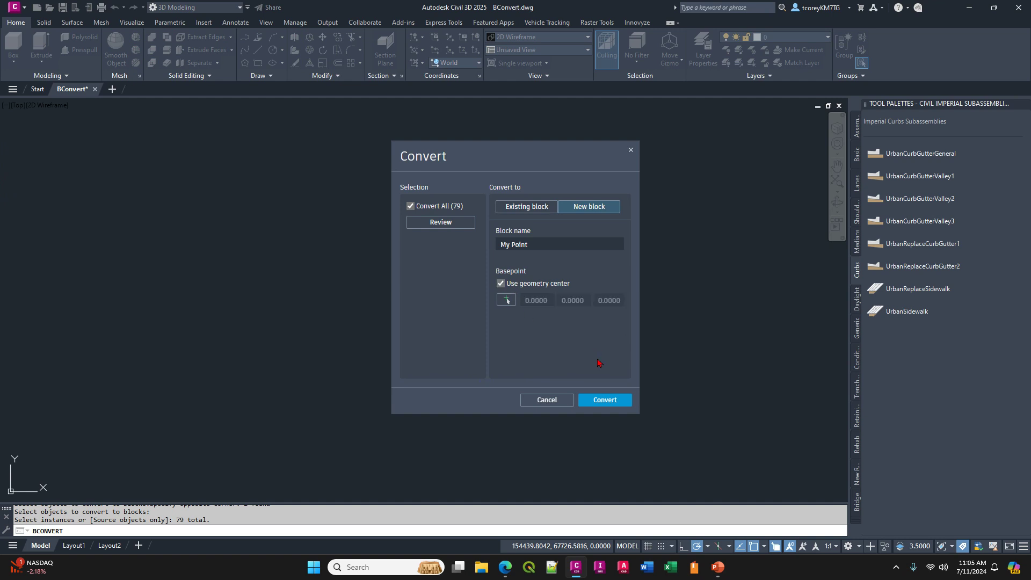
click(607, 401)
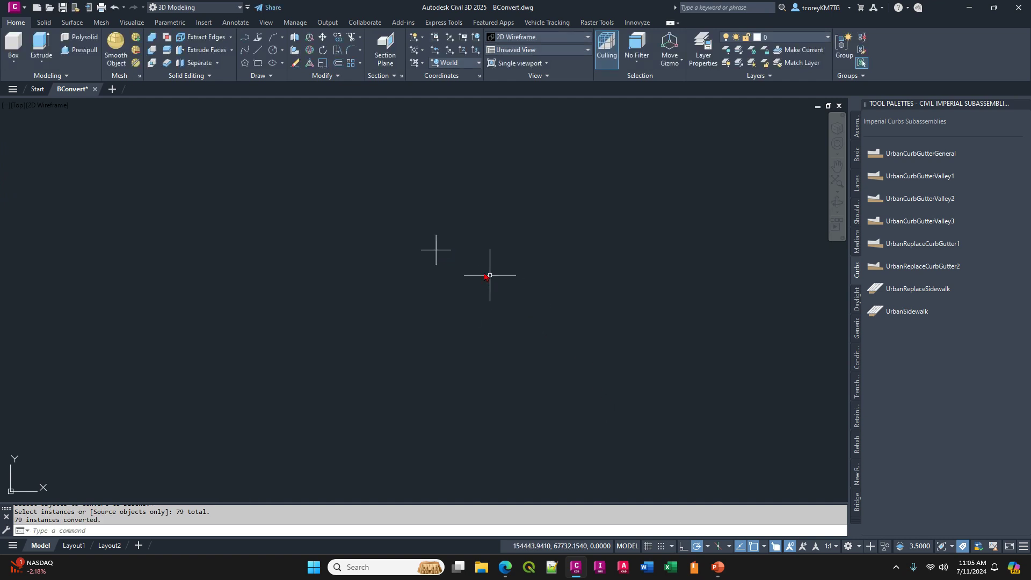
Step: Check cross markers in different parts of the drawing by selecting them to see whether each is a single block
click(436, 249)
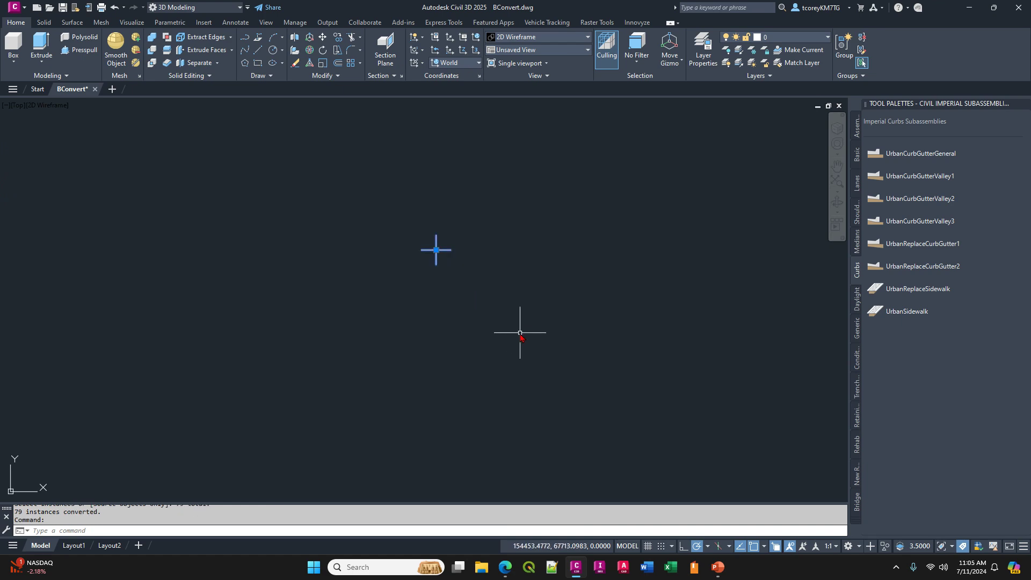
scroll(521, 334, down, 5)
mouse_move(525, 336)
middle_down()
mouse_move(585, 368)
mouse_move(637, 424)
mouse_move(523, 276)
middle_up()
scroll(492, 260, up, 4)
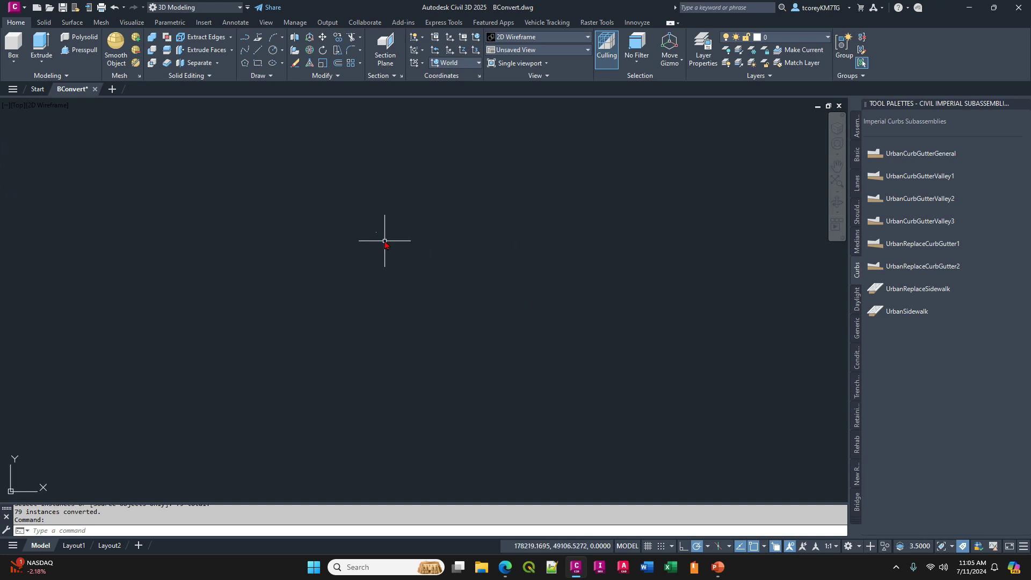
key(Escape)
scroll(606, 357, up, 3)
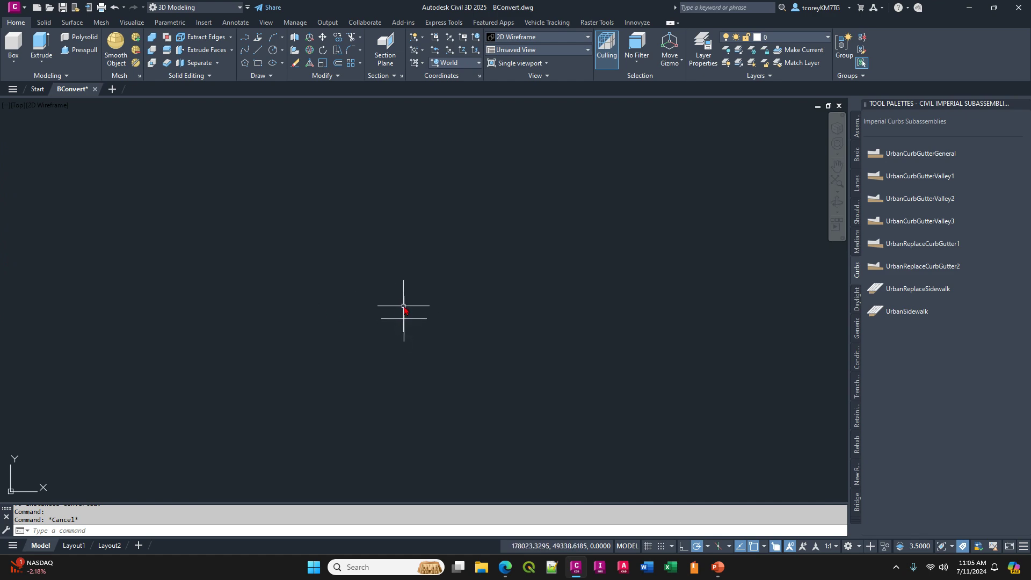
click(404, 306)
key(Escape)
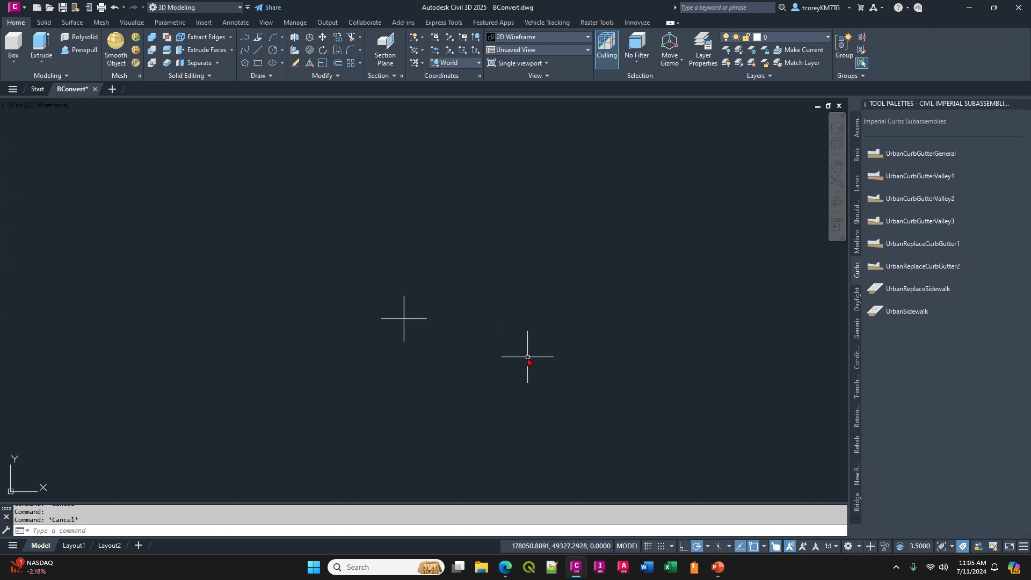
scroll(530, 357, down, 3)
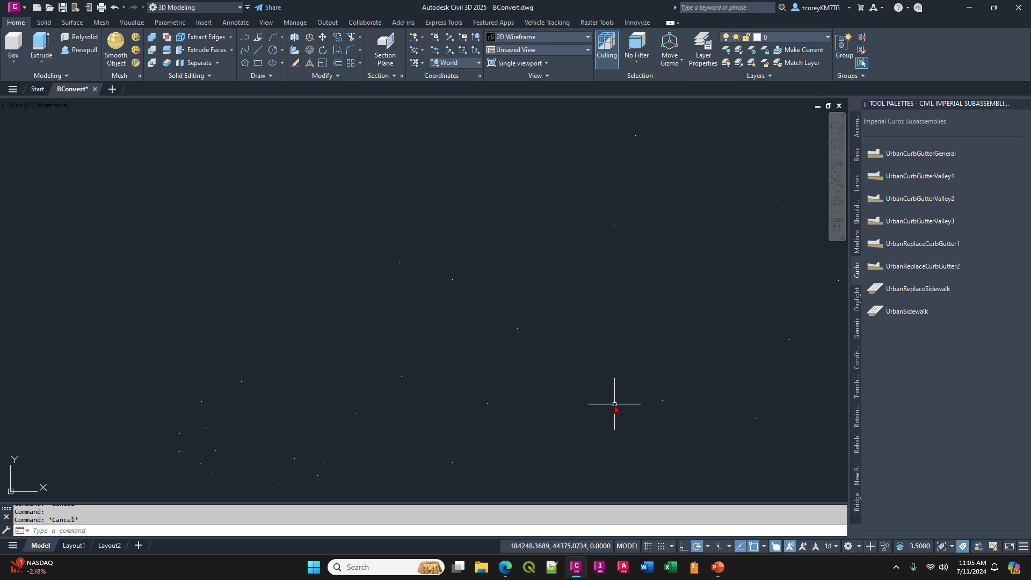
scroll(610, 389, down, 2)
middle_drag(610, 389, 447, 349)
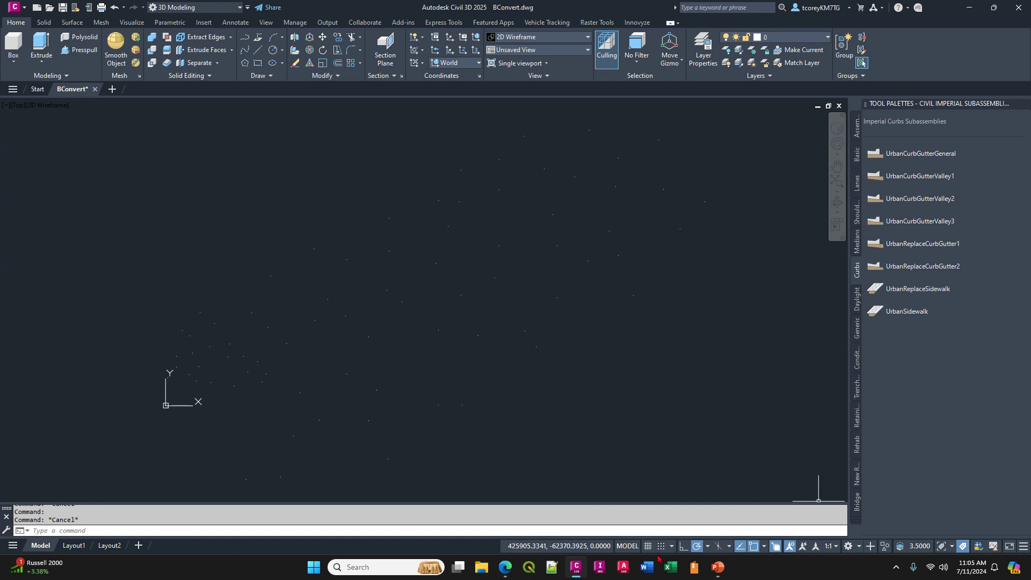
Step: Switch back to the PowerPoint presentation and view the slides on converting dumb geometry into blocks with Bconvert
click(717, 567)
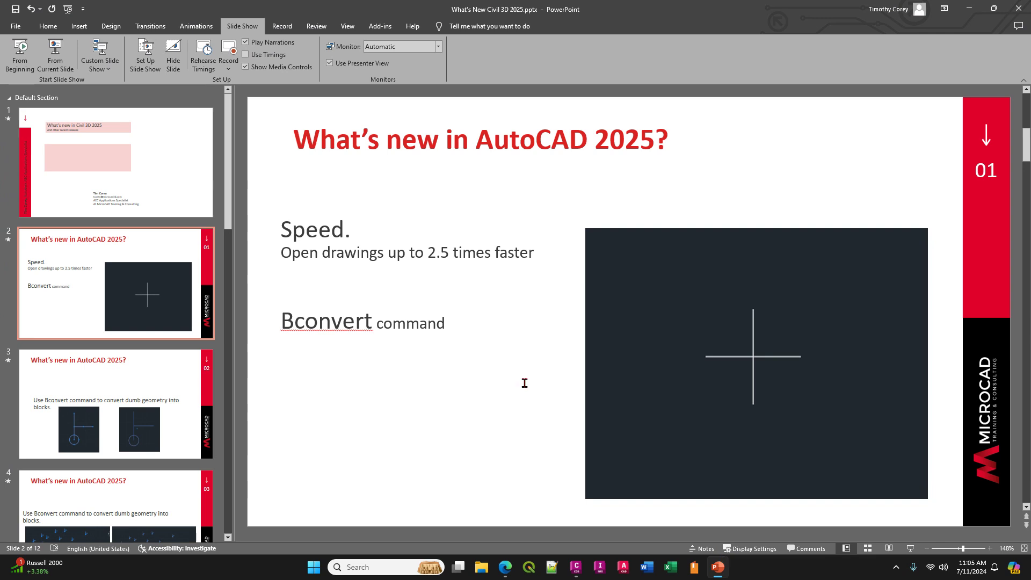
scroll(513, 385, down, 1)
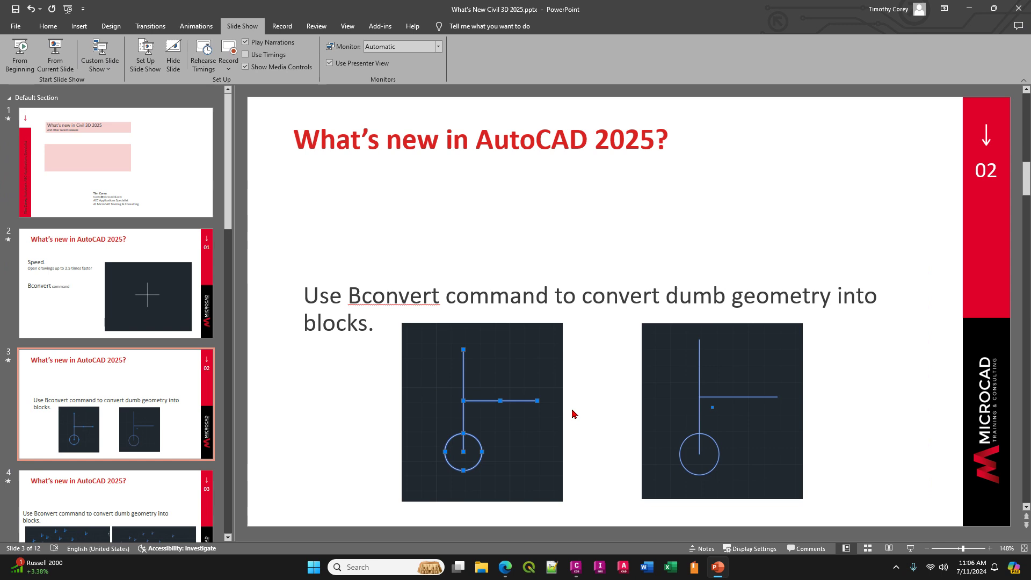
scroll(570, 408, down, 1)
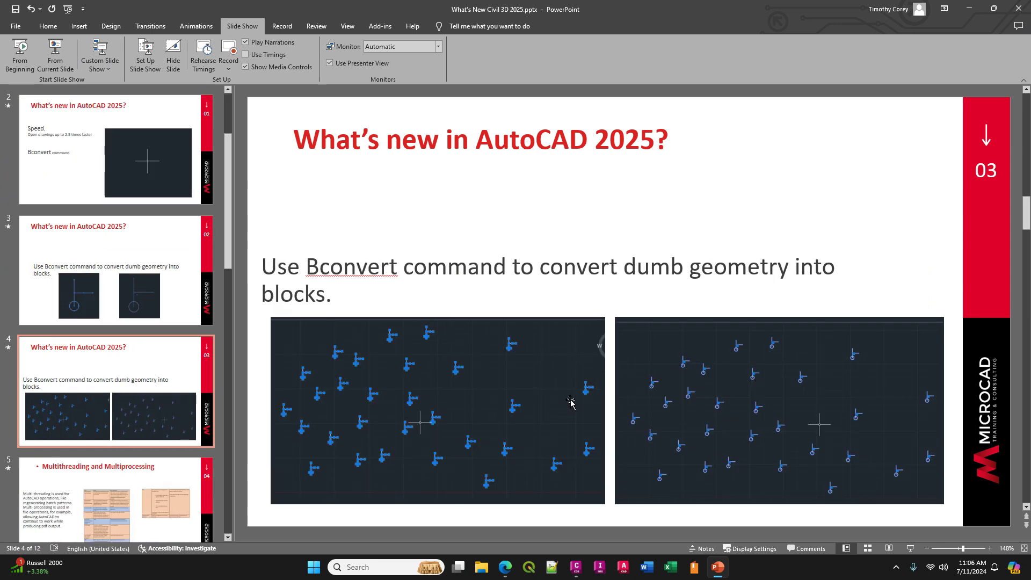
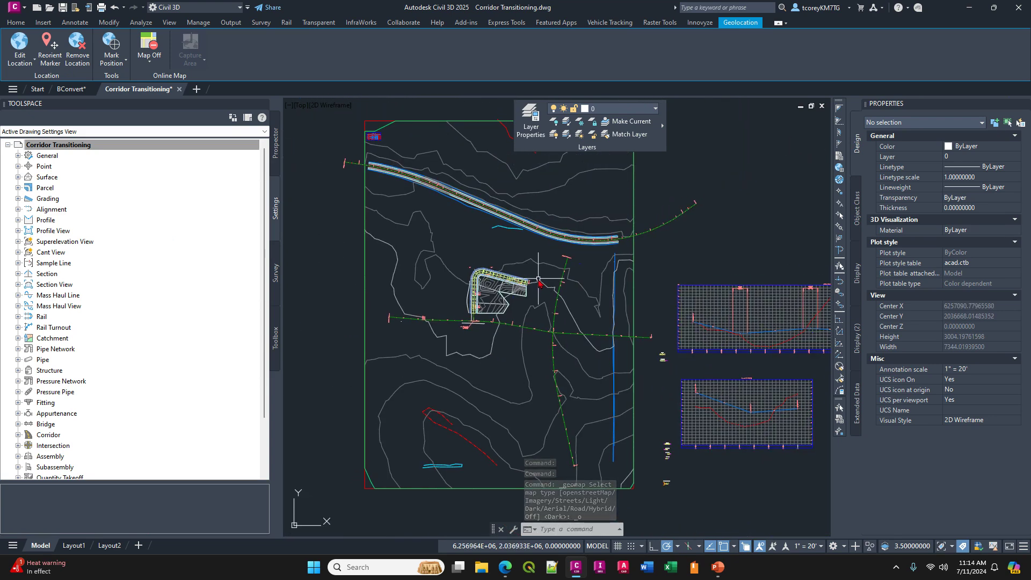
Step: Move the station offset label at station 1+75.00 off the Ascent Pl corridor into the open area to its east
mouse_move(721, 576)
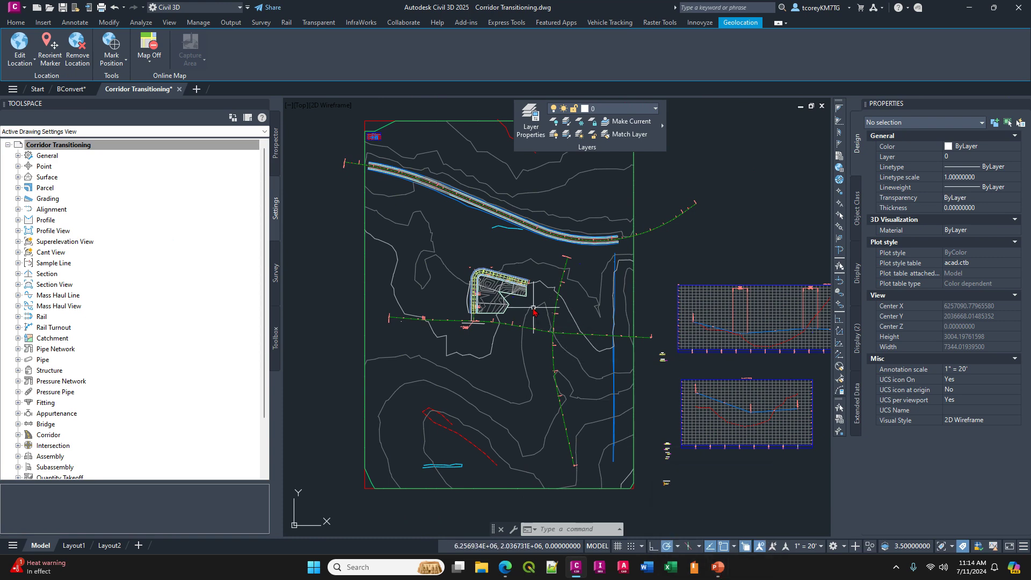
scroll(487, 279, up, 4)
scroll(486, 279, up, 4)
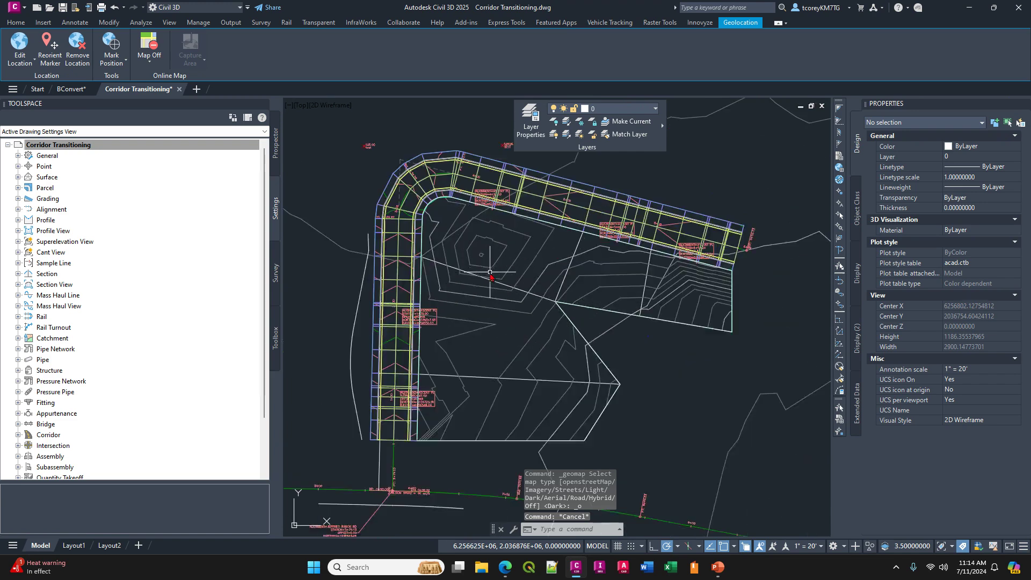
middle_drag(490, 276, 493, 296)
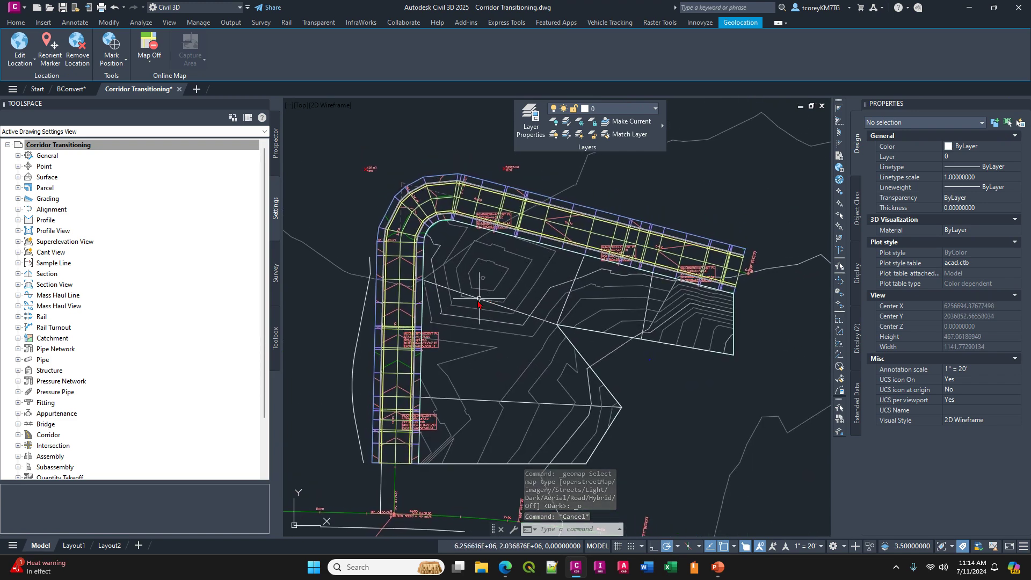
scroll(438, 342, up, 4)
mouse_move(419, 349)
middle_down()
mouse_move(457, 341)
mouse_move(490, 308)
middle_up()
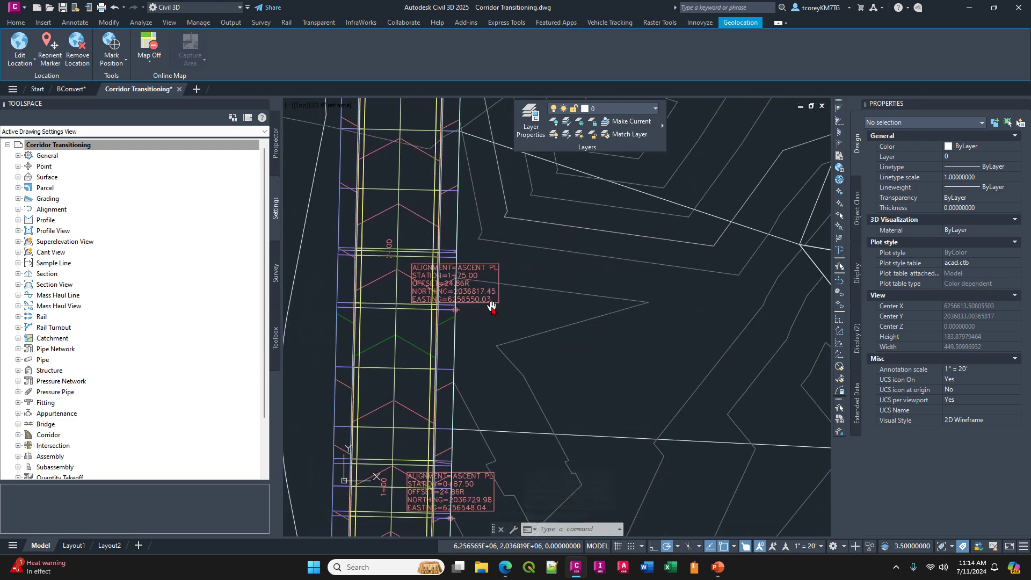
scroll(475, 293, up, 4)
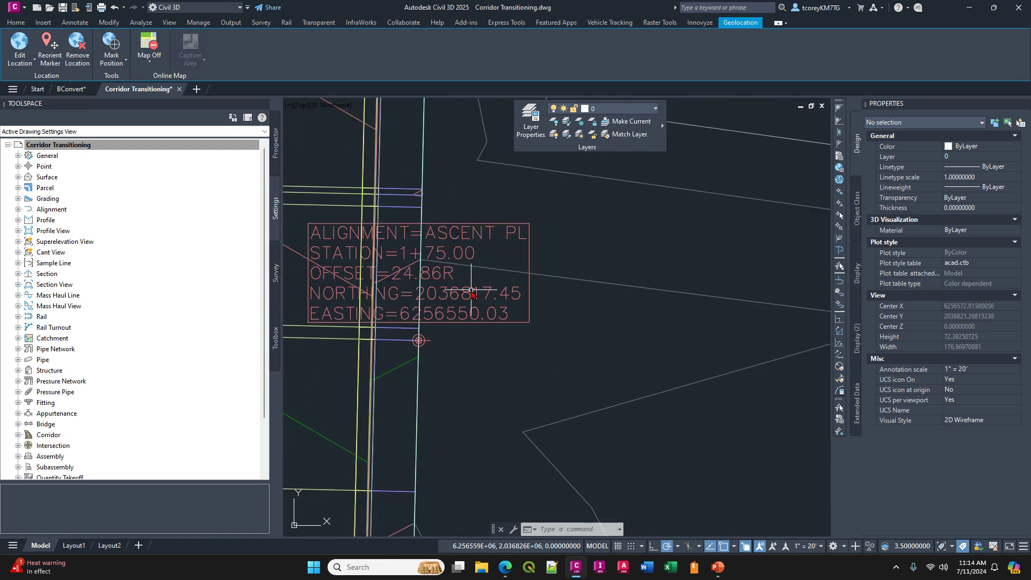
click(419, 340)
click(421, 333)
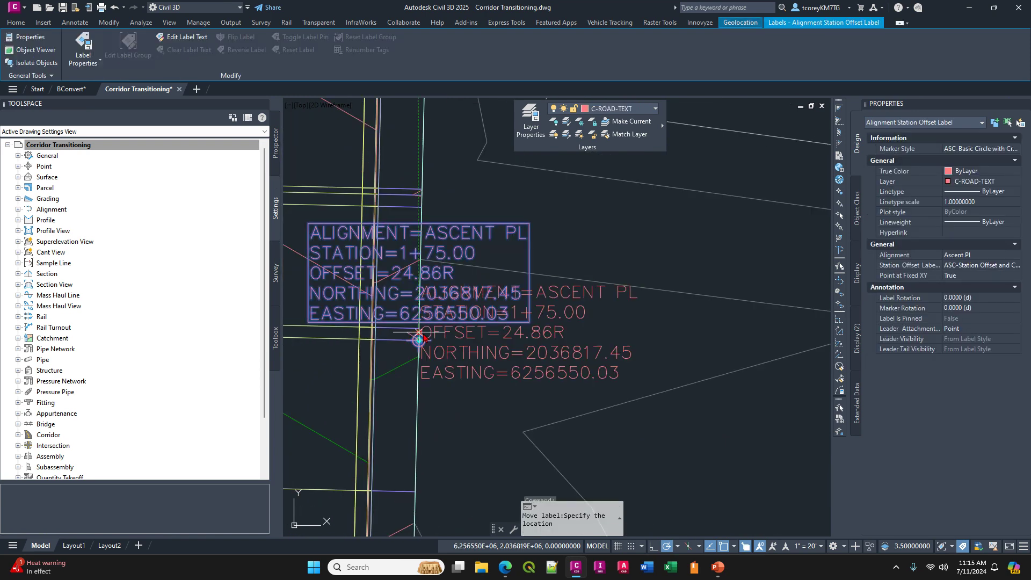
click(618, 326)
Step: Move the station offset label at station 0+87.50 off the corridor into the open area to its east
scroll(612, 316, down, 4)
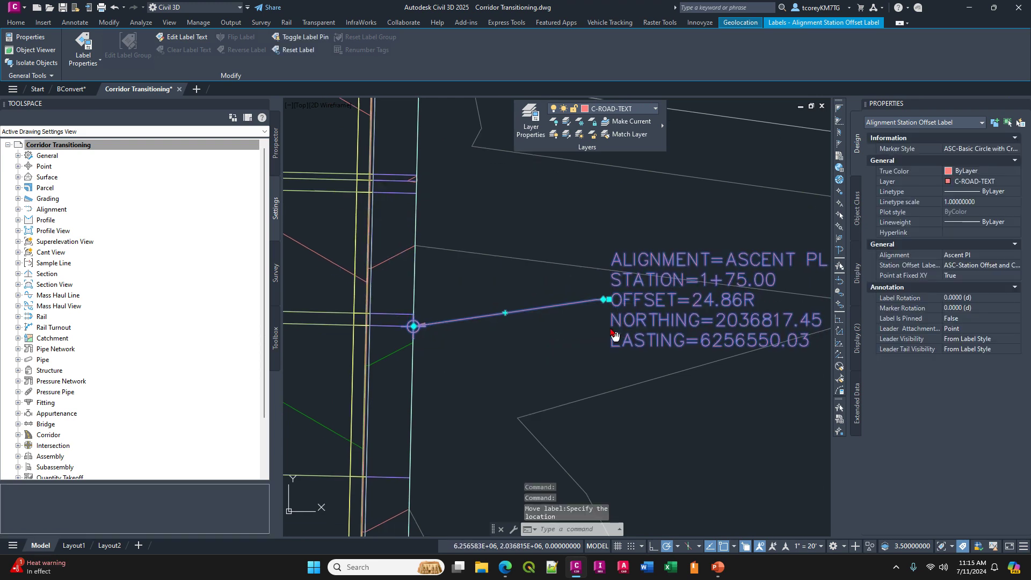
middle_drag(633, 388, 610, 325)
middle_drag(570, 405, 549, 298)
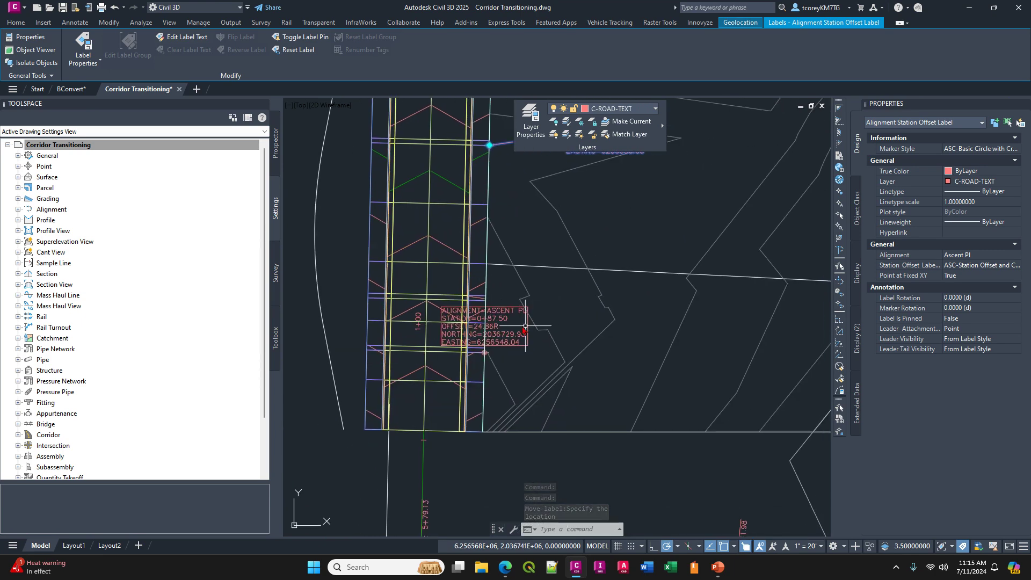
click(483, 338)
click(485, 347)
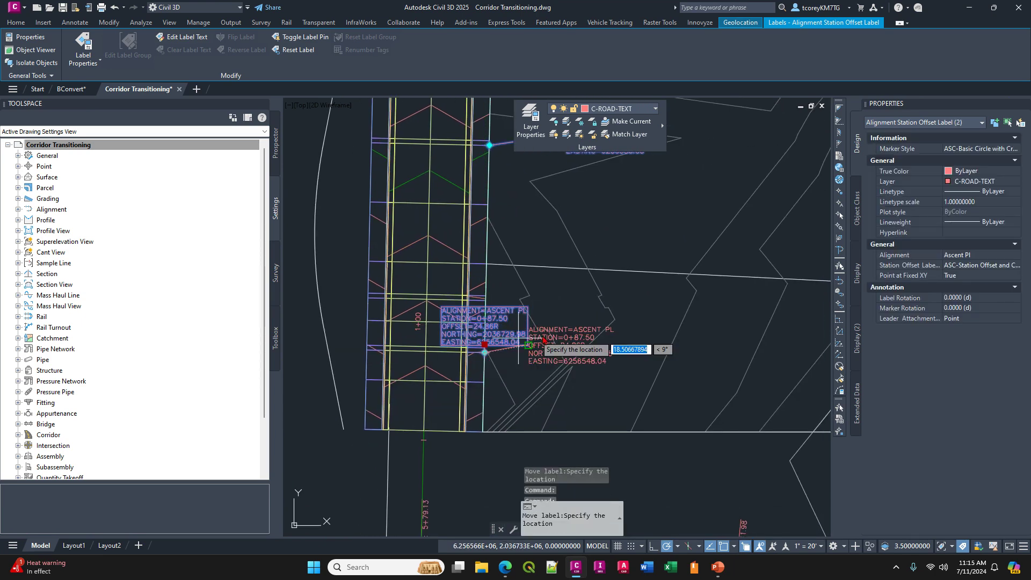
click(591, 330)
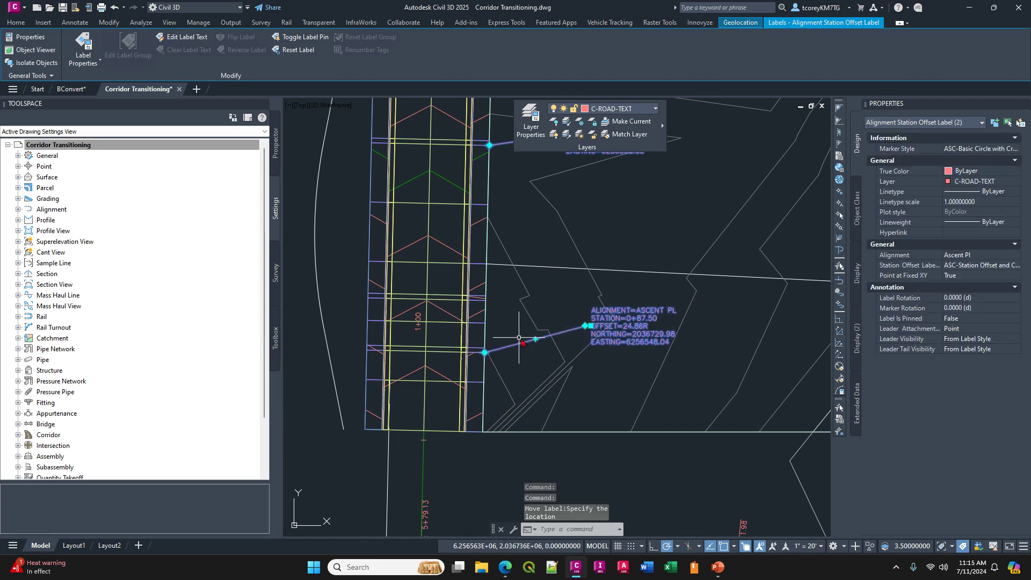
key(Escape)
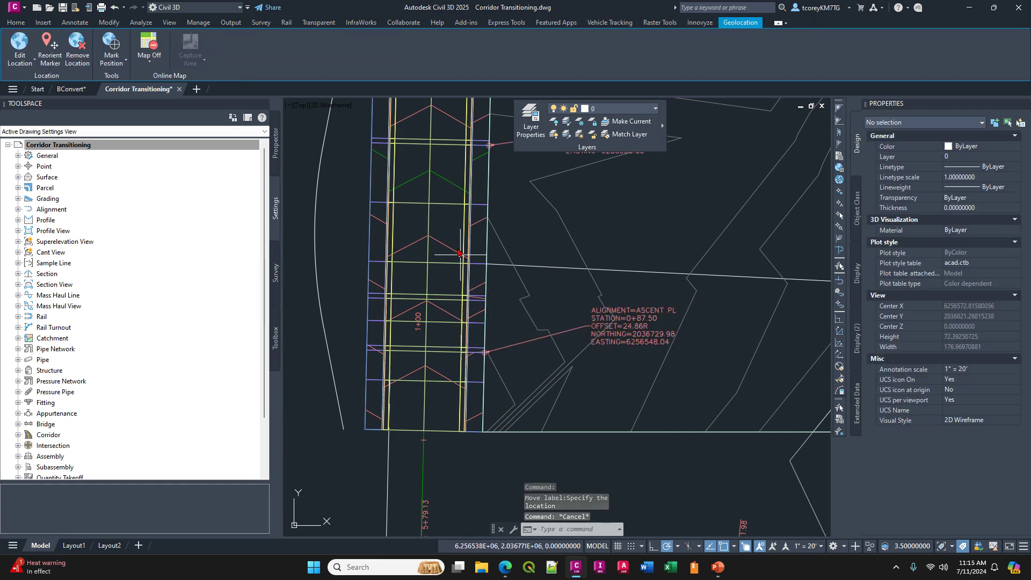
click(423, 201)
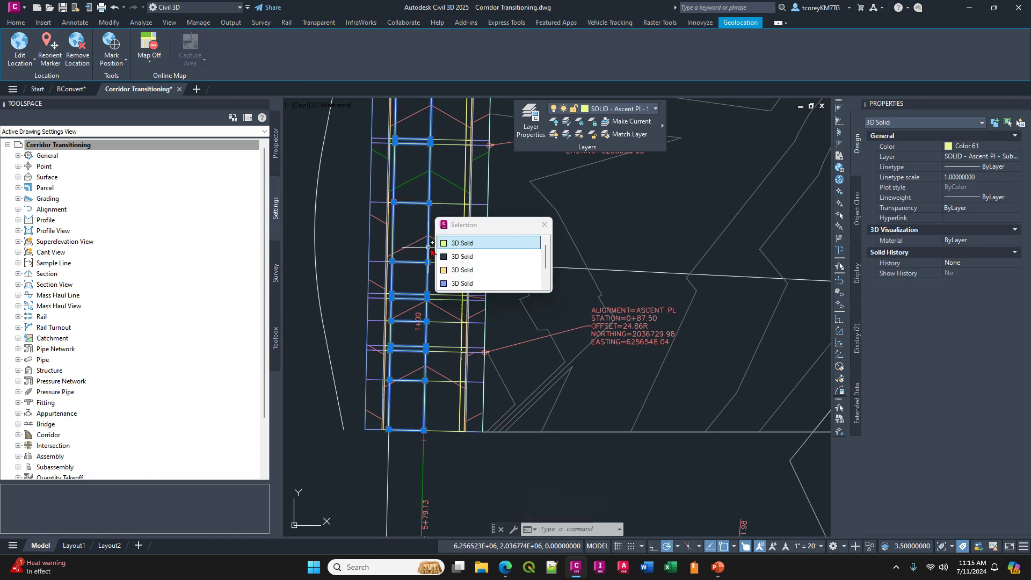
key(Escape)
key(Escape)
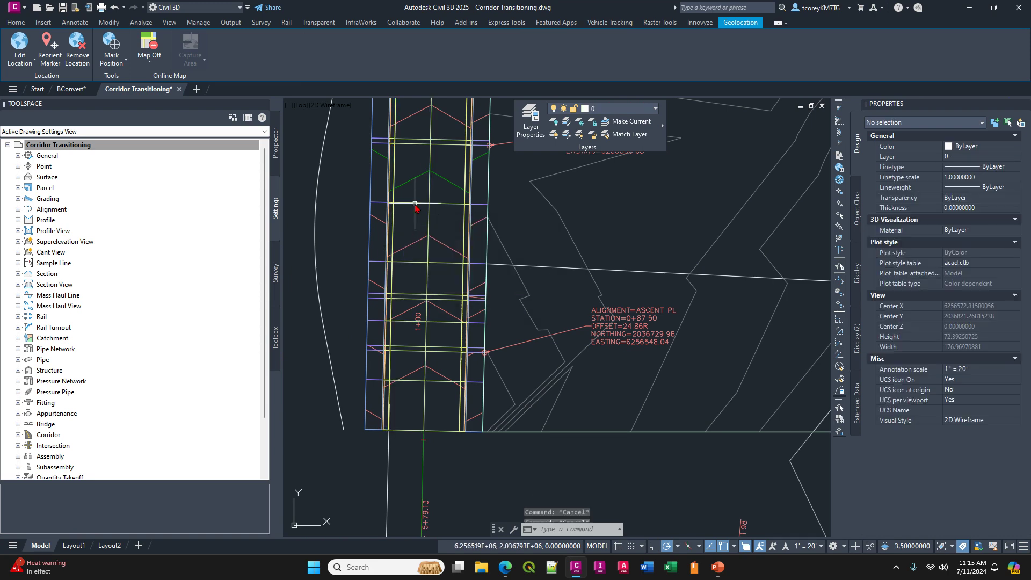
Step: Select the Ascent Pl corridor among the overlapping objects and open its corridor transitions for editing
click(415, 203)
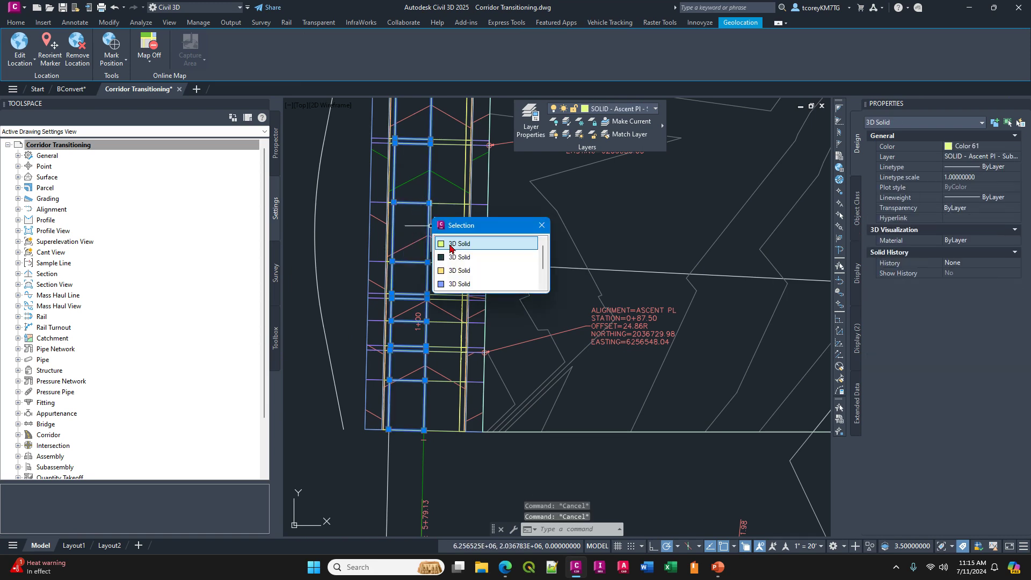
click(456, 271)
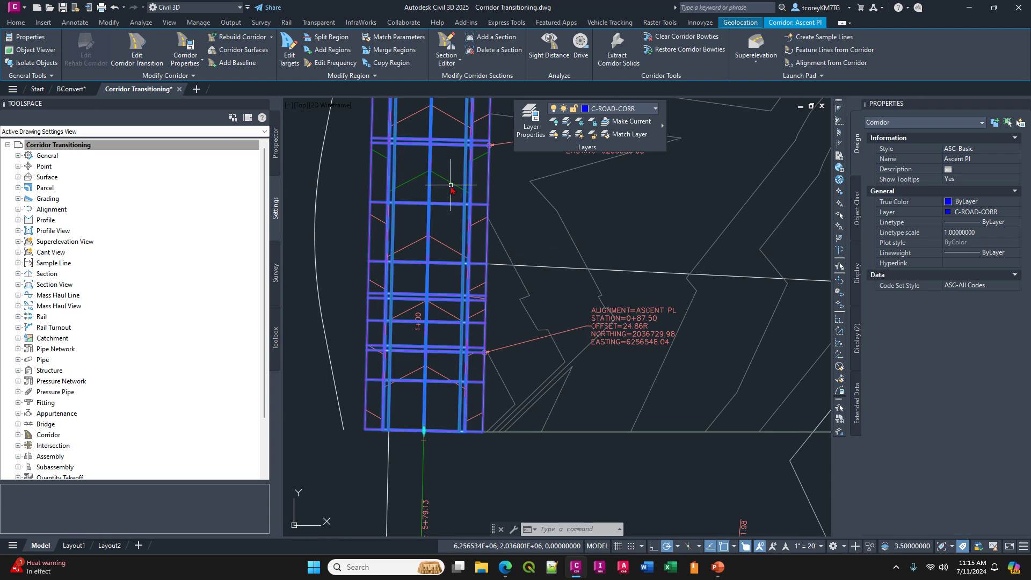
click(136, 51)
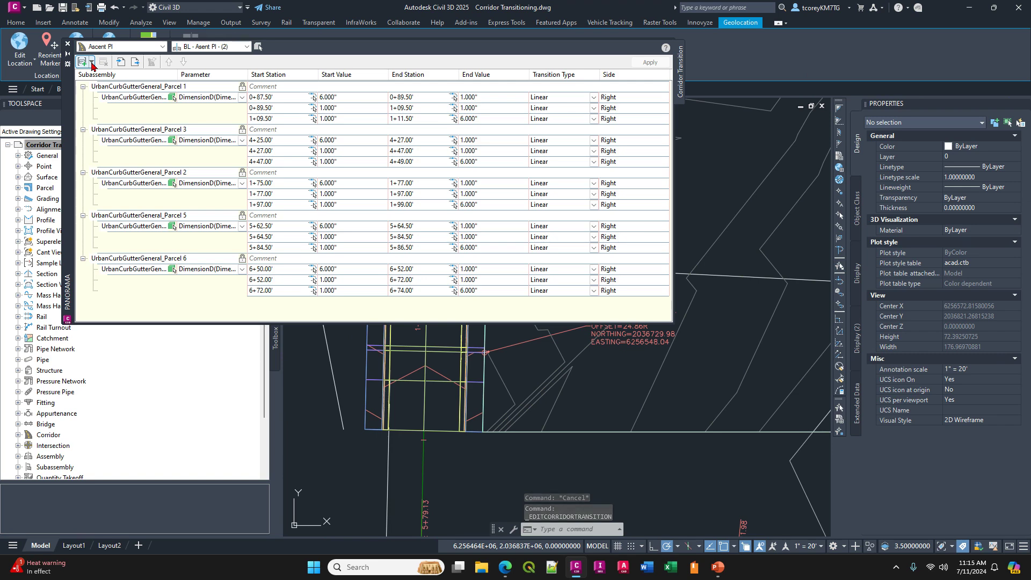
Step: Delete all existing UrbanCurbGutterGeneral transition sets for Parcels 1, 3, 2, 5 and 6 from the corridor
click(108, 86)
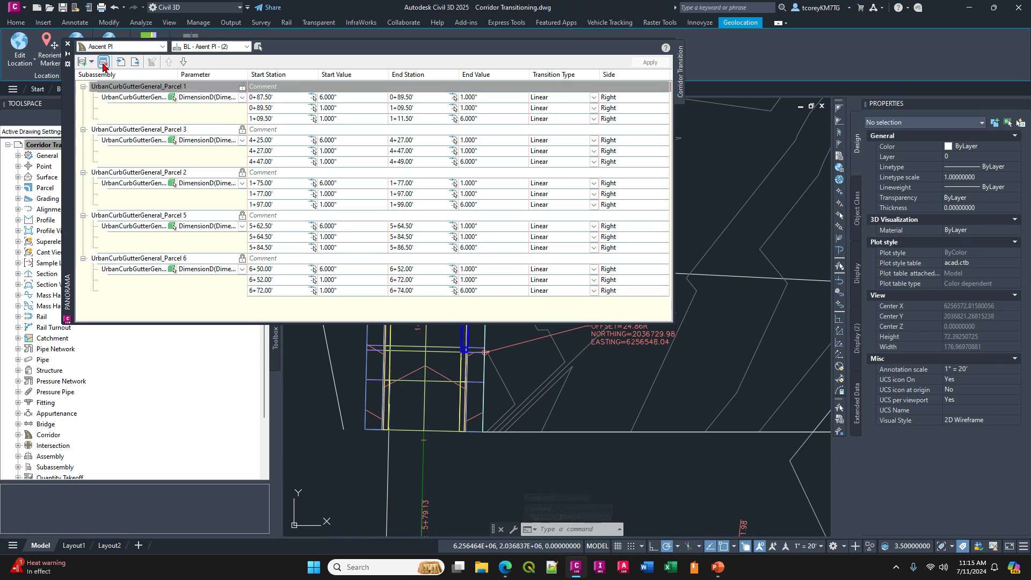
click(104, 63)
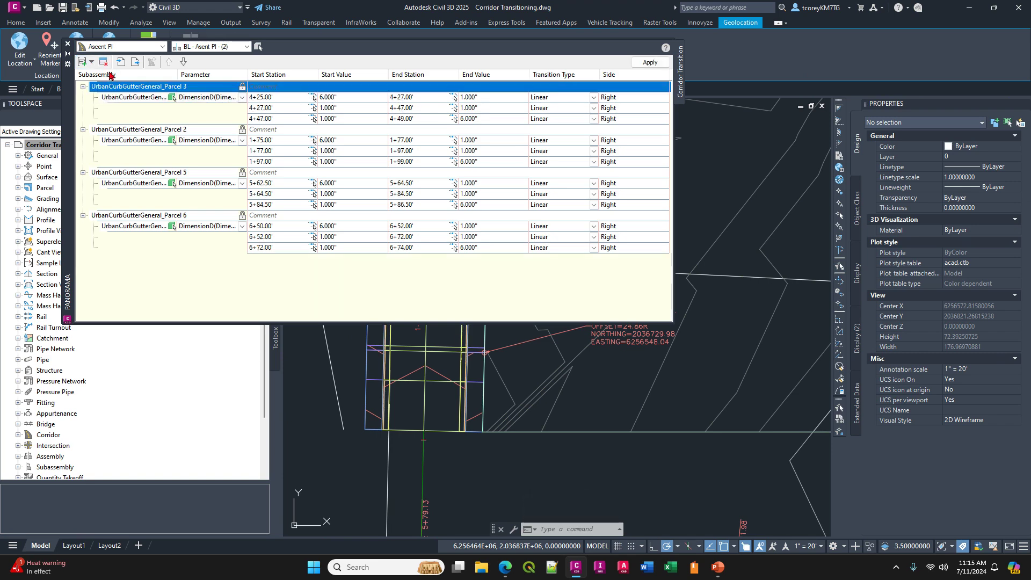
click(104, 62)
click(112, 86)
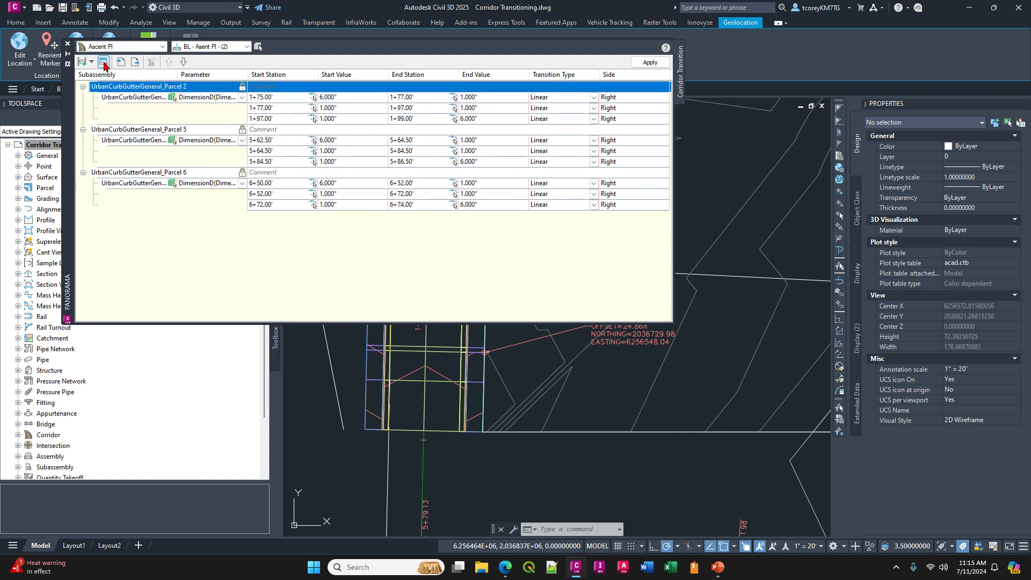
click(104, 63)
click(113, 87)
click(104, 63)
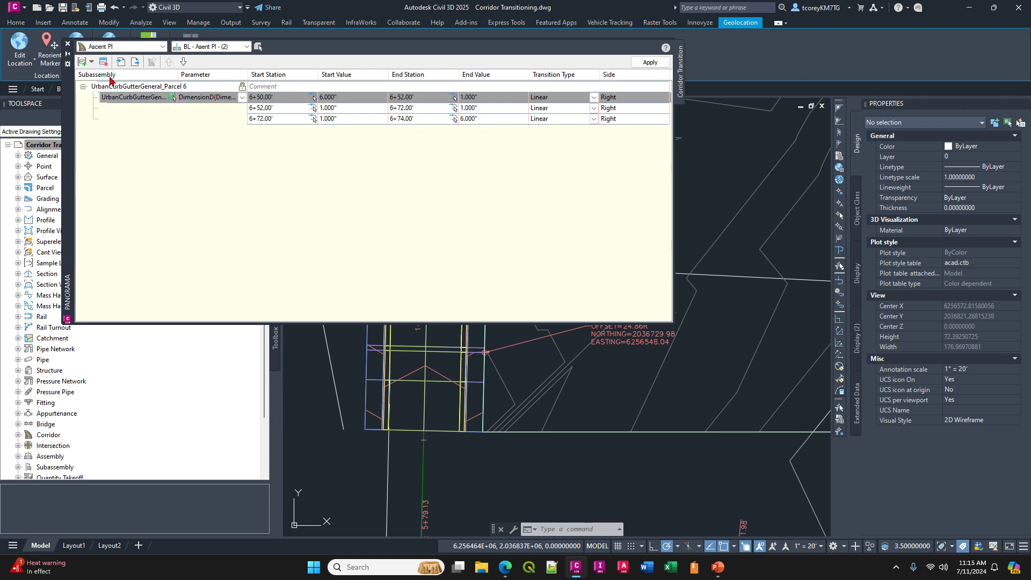
click(112, 87)
click(103, 62)
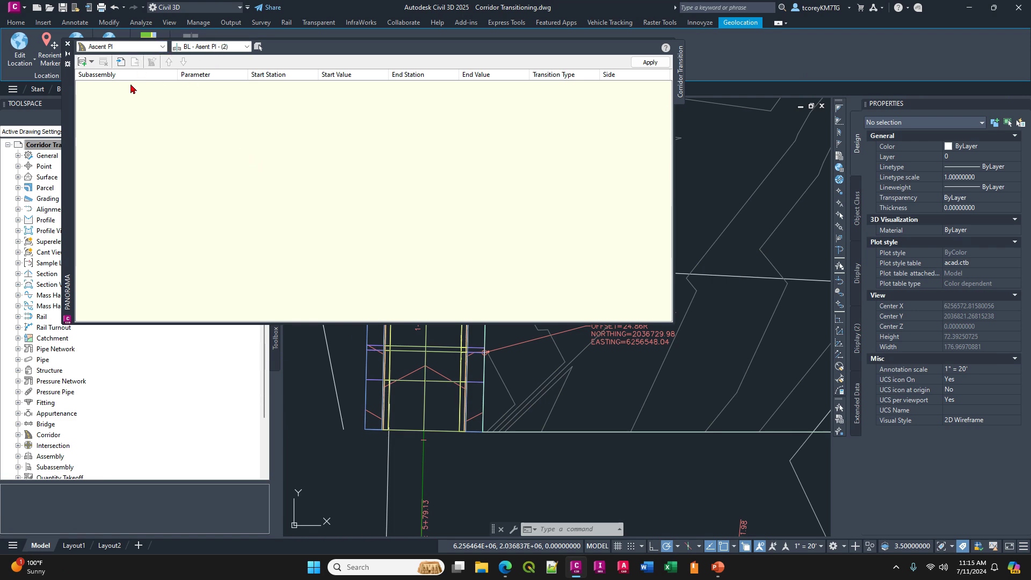
Step: Create a new transition set for the UrbanCurbGutterGeneral subassembly on the corridor's right side, using the DimensionD parameter
click(91, 62)
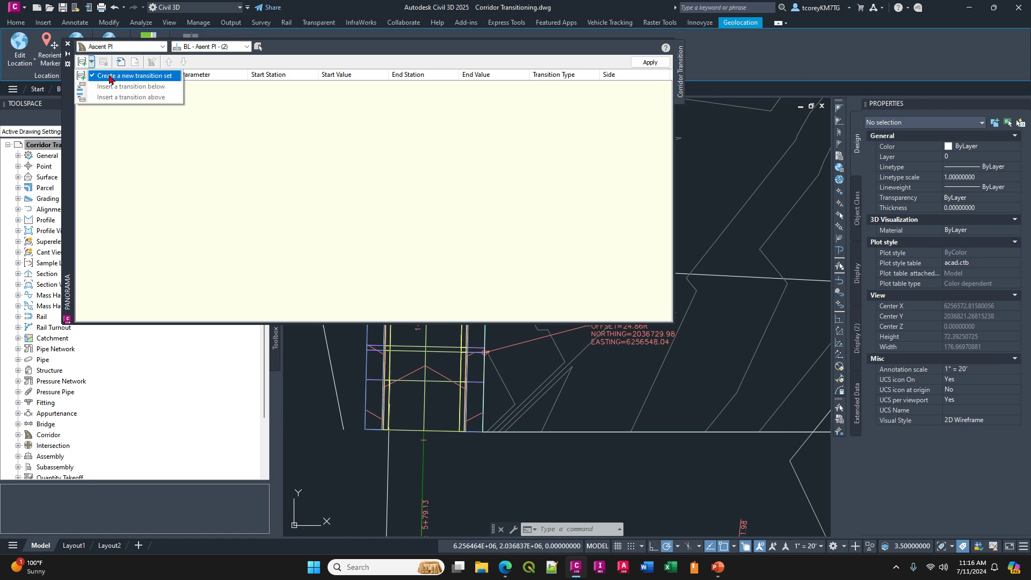
click(111, 79)
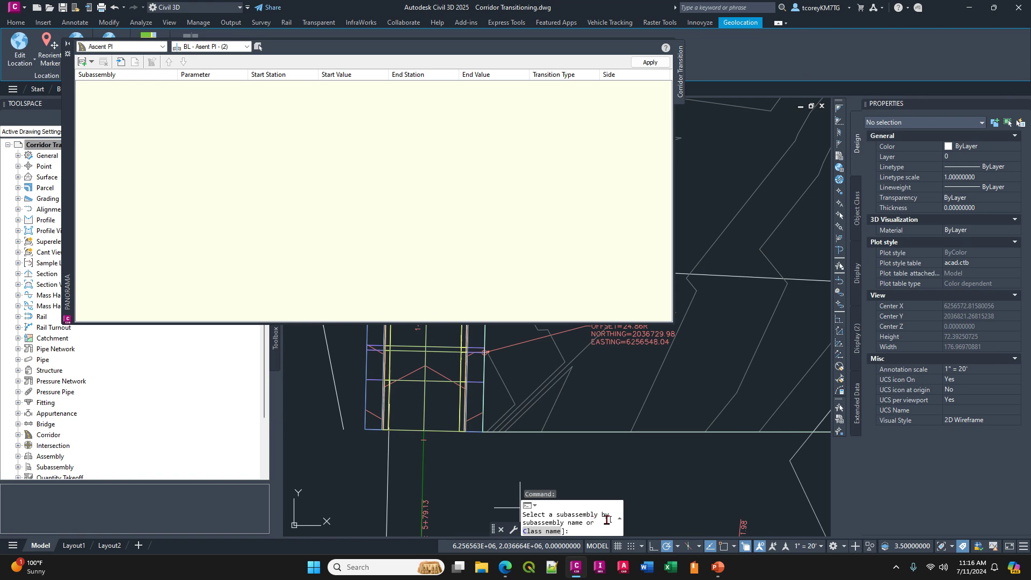
drag(623, 511, 651, 511)
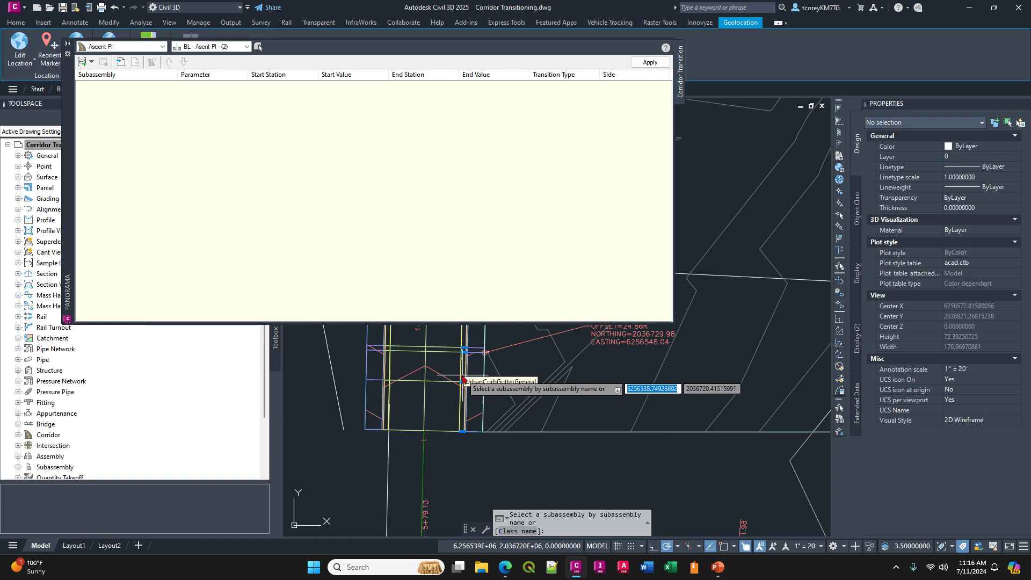
scroll(463, 380, up, 3)
mouse_move(462, 378)
middle_down()
mouse_move(448, 437)
mouse_move(460, 448)
middle_up()
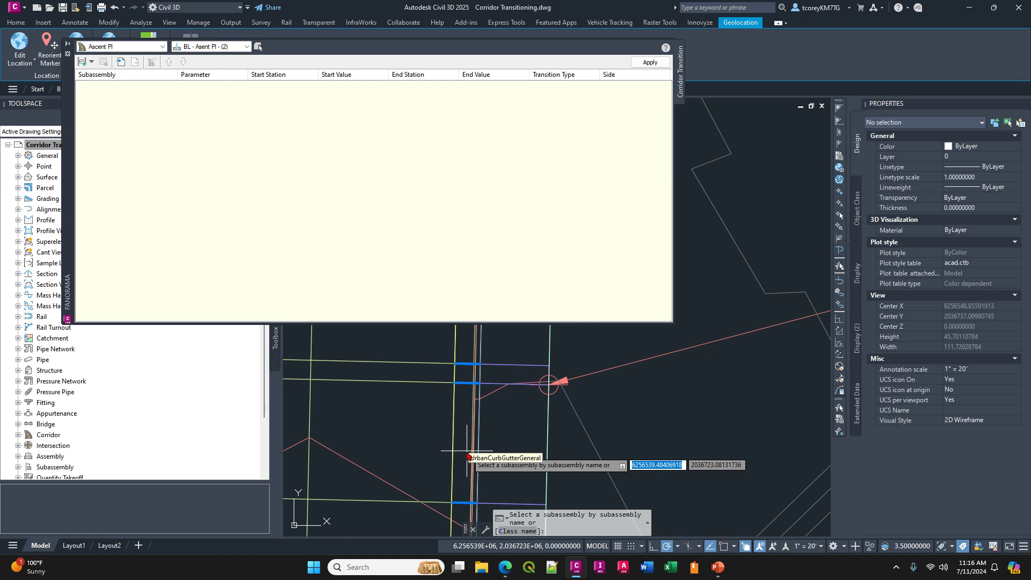
click(467, 456)
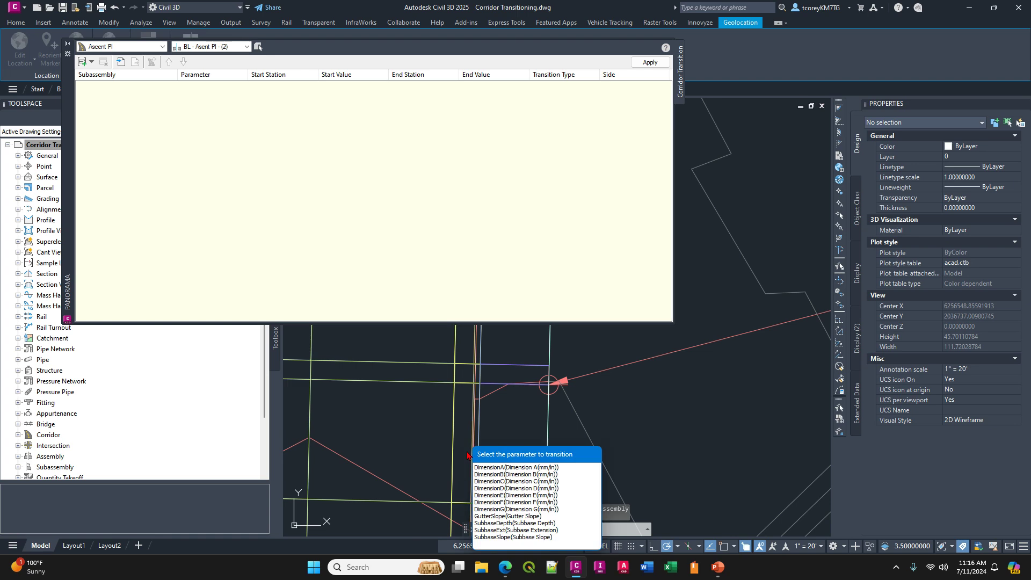
click(511, 489)
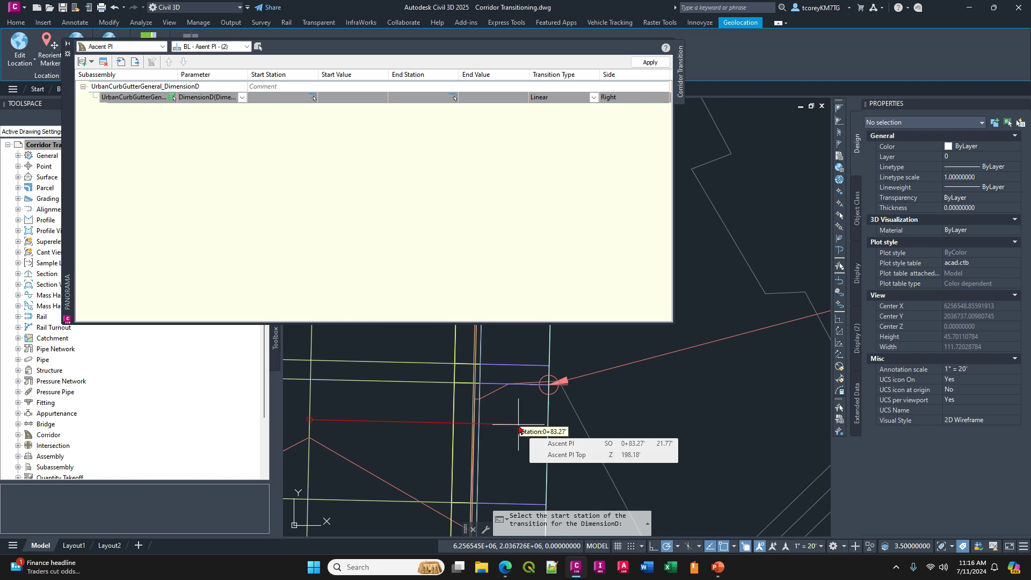
Step: Try to start the DimensionD transition at station 0
text(0)
key(Return)
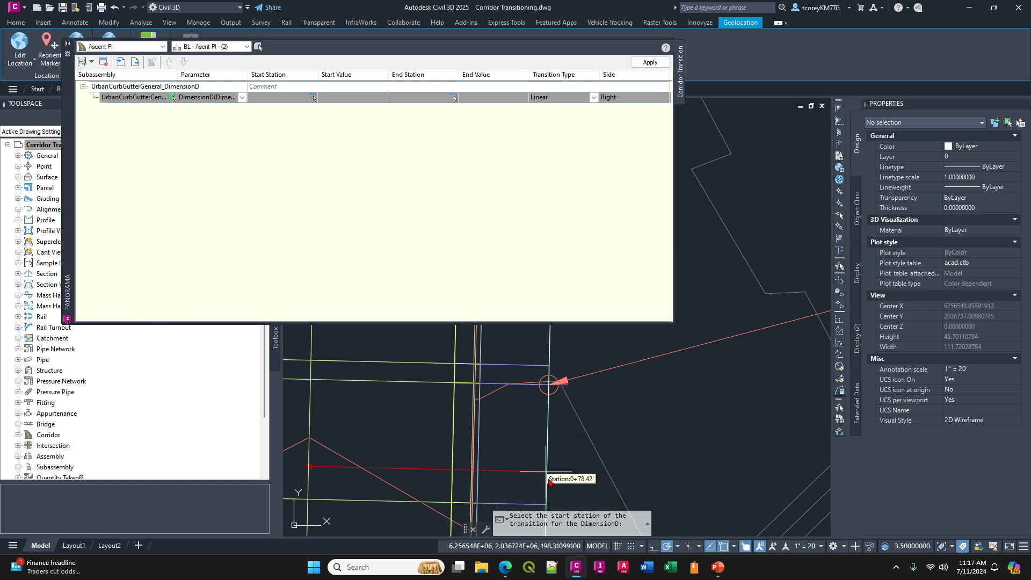
text(0)
key(Return)
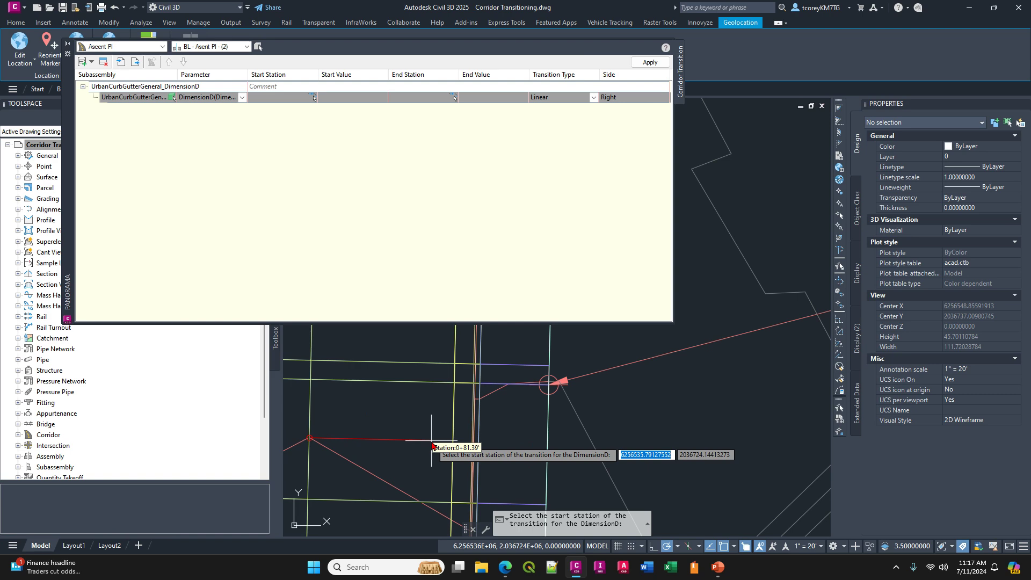
Step: Start the DimensionD transition at station 100 and accept 6.000" as its start value
text(100)
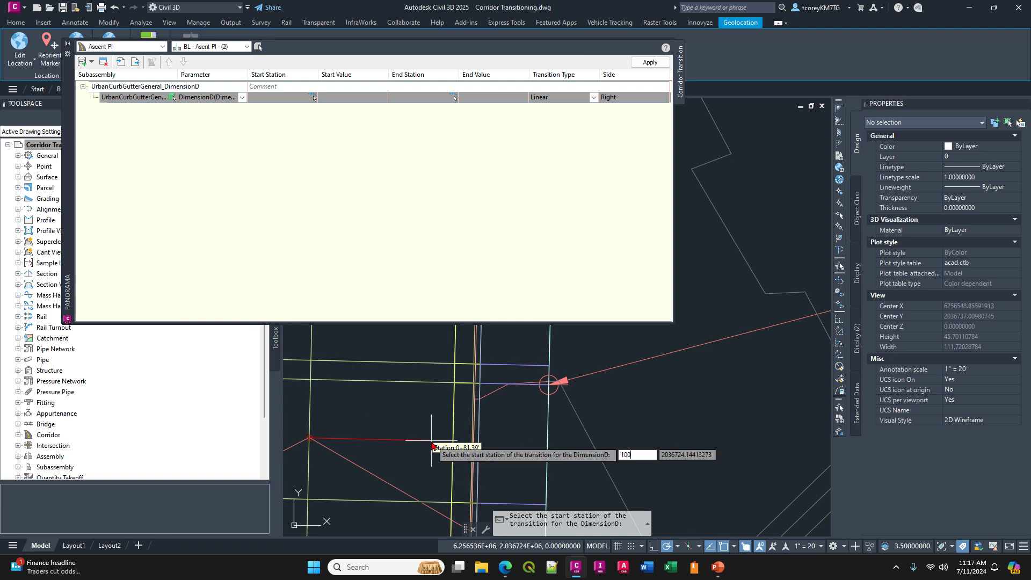
key(Return)
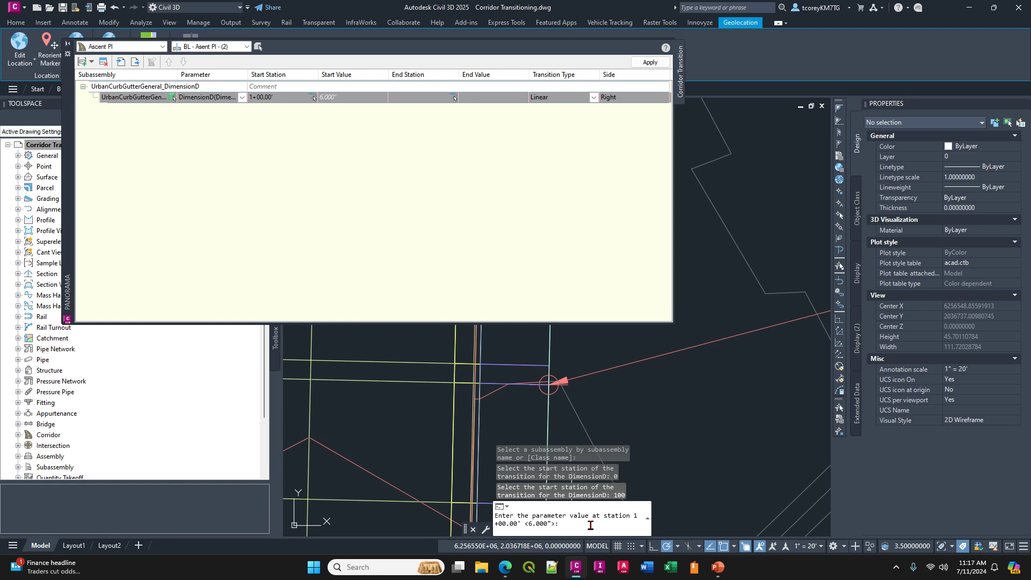
key(Return)
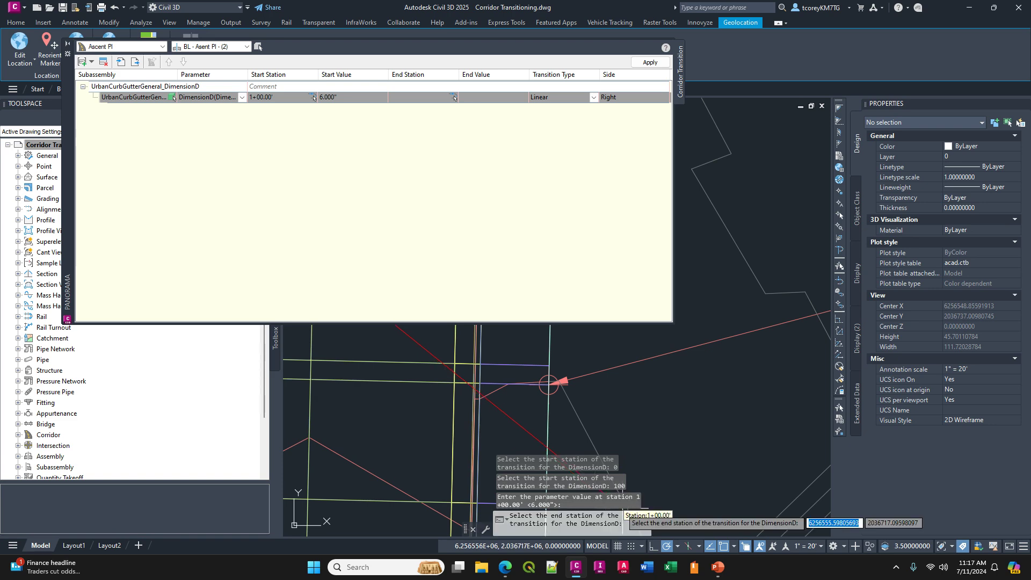
Step: End the DimensionD transition at station 102 with a value of 1
text(102)
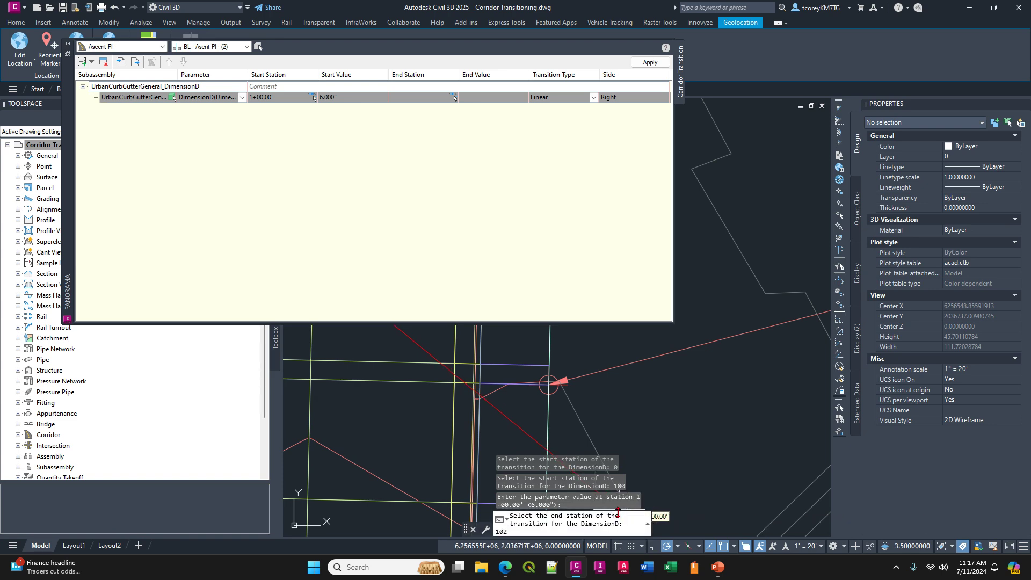
key(Return)
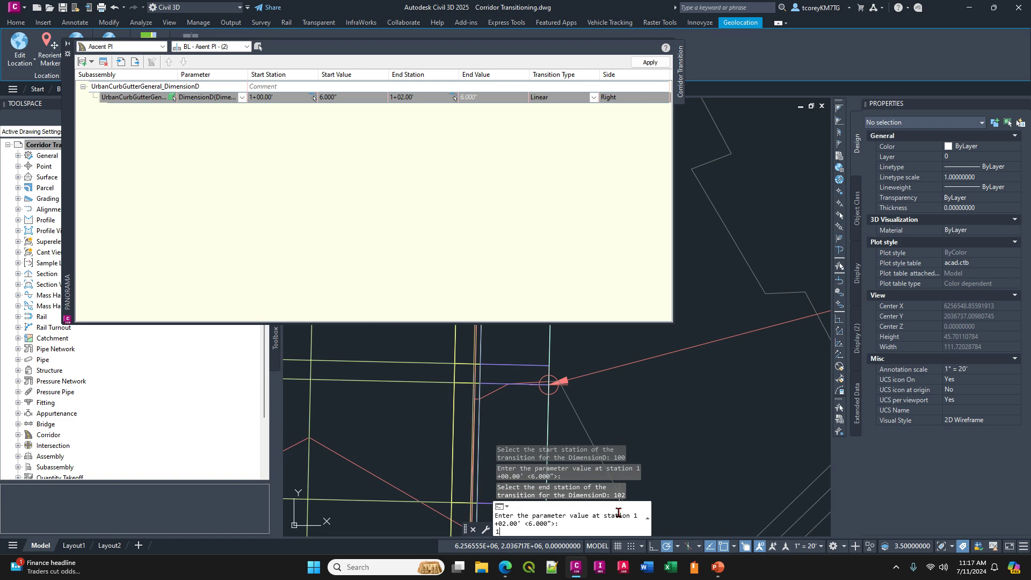
key(Return)
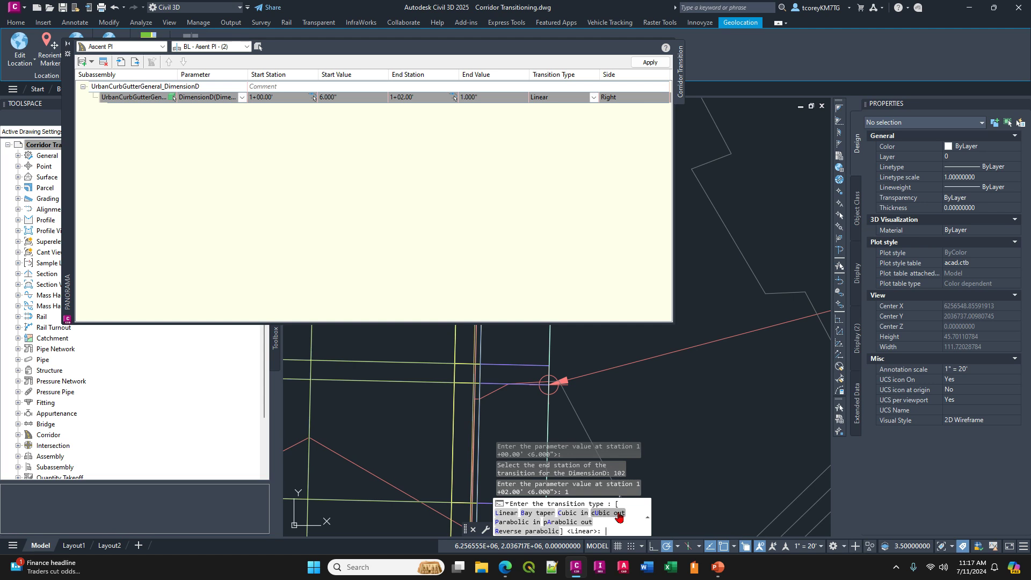
Step: Accept Linear for the first DimensionD transition and add a second linear transition ending at station 126 with a value of 1
key(Return)
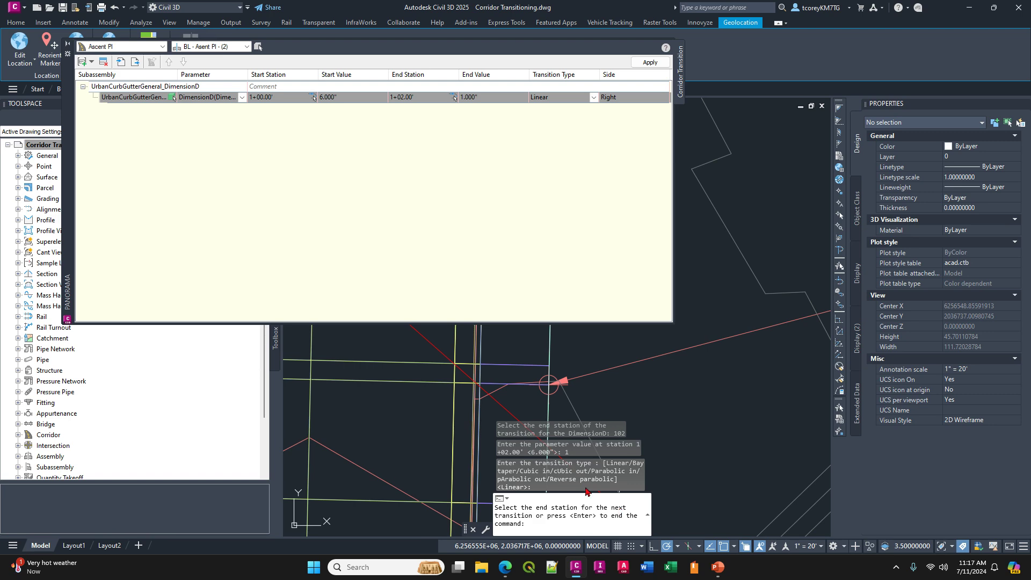
drag(70, 158, 705, 253)
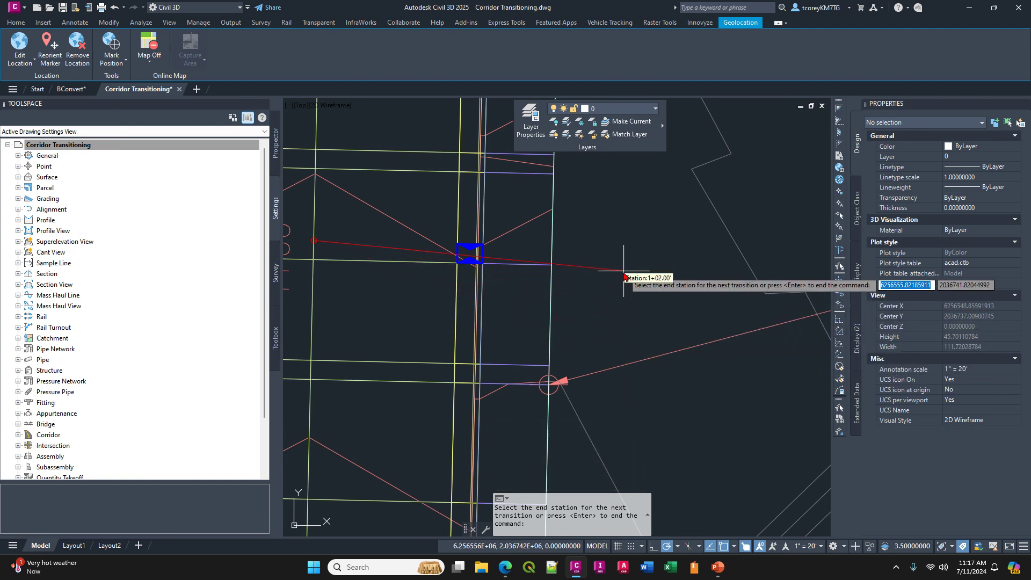
mouse_move(620, 274)
middle_down()
mouse_move(681, 277)
mouse_move(672, 270)
mouse_move(694, 414)
middle_up()
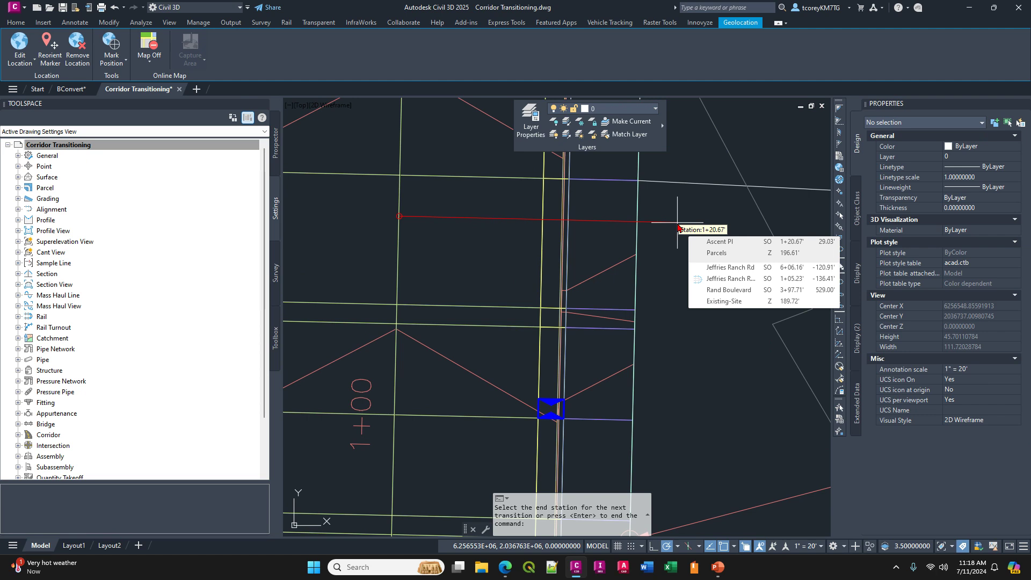
text(126)
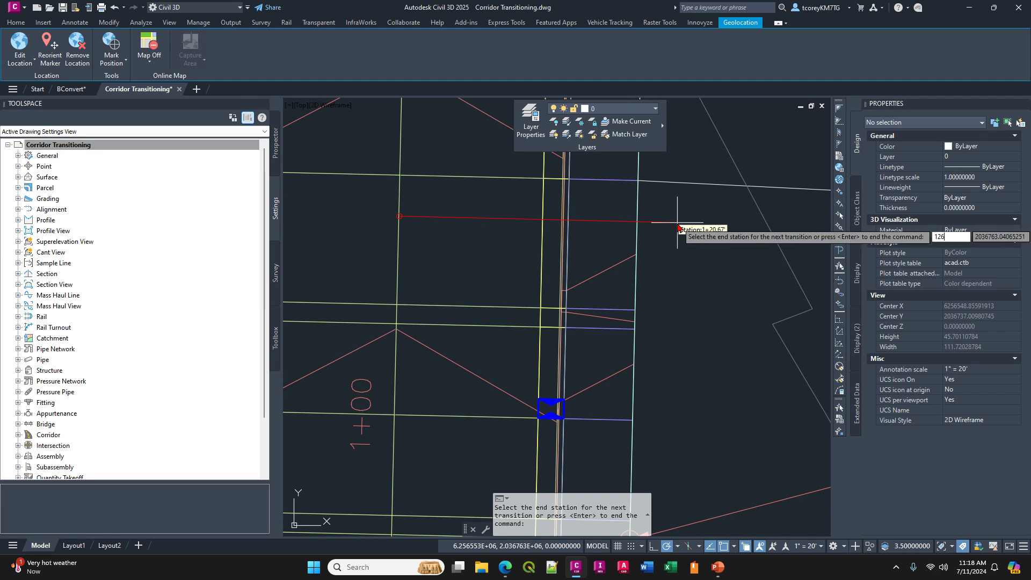
key(Return)
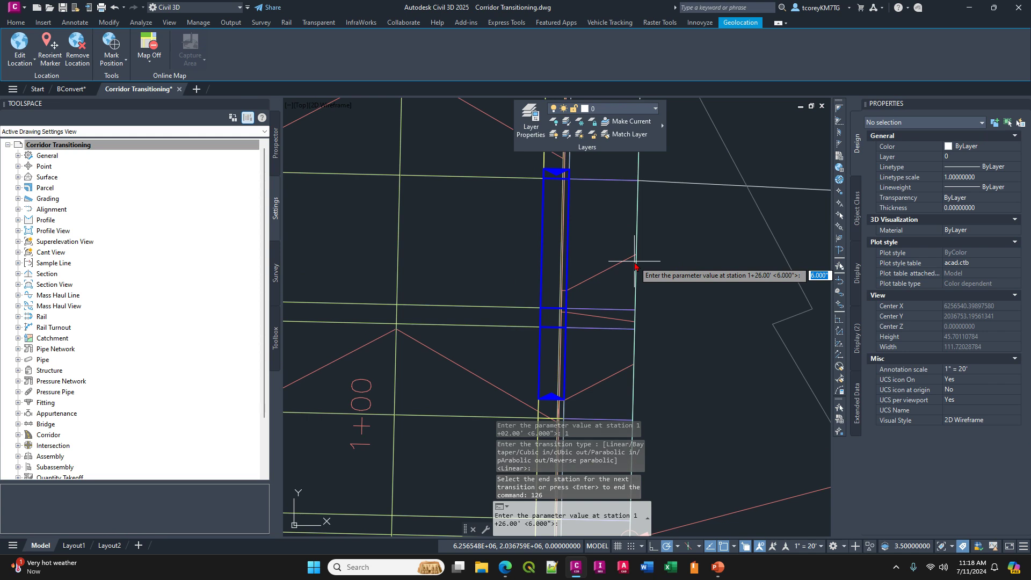
text(1)
key(Return)
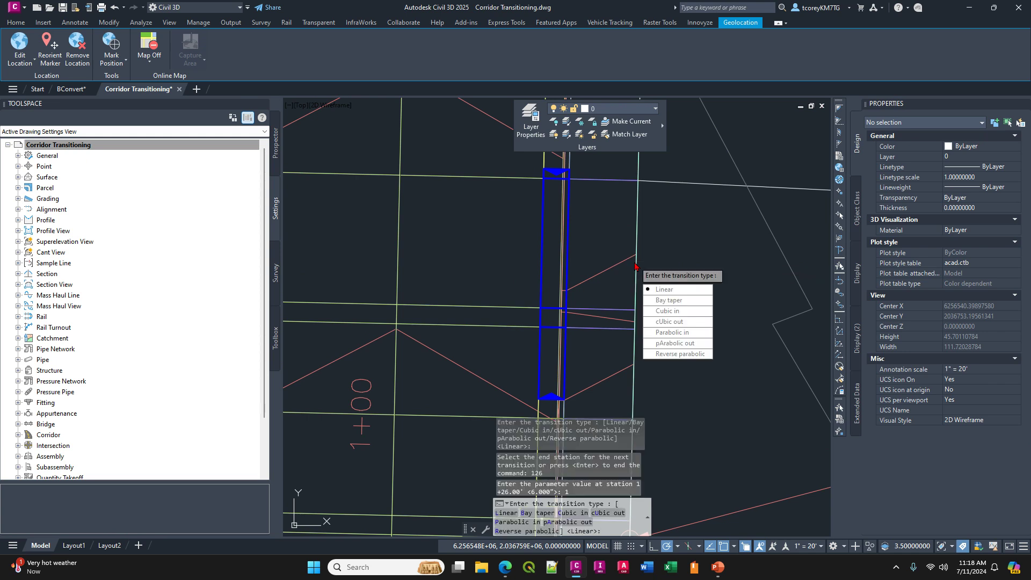
key(Return)
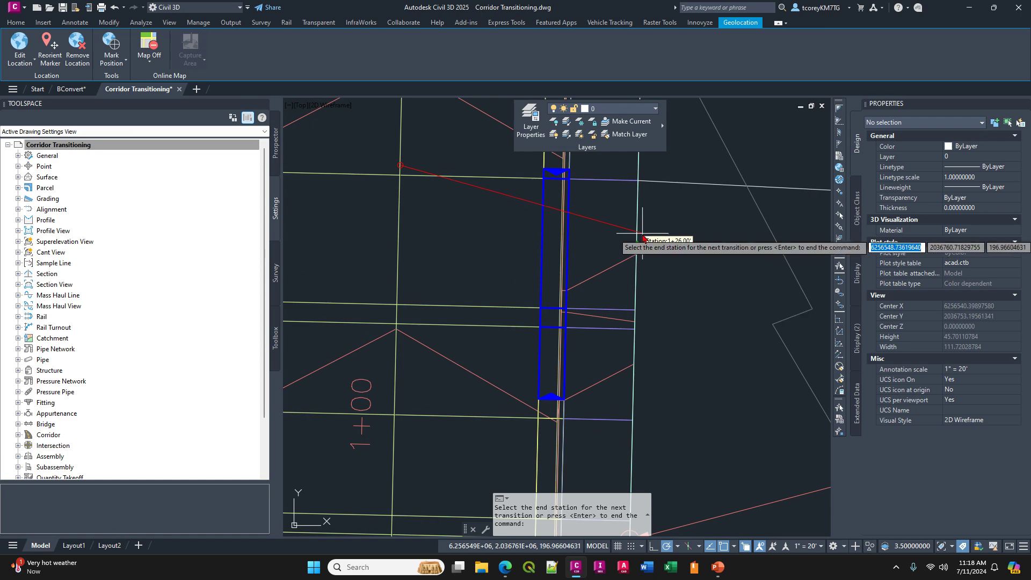
Step: Add a third linear transition ending at station 128 with the default 6.000" value, finish the series and apply the transition set
mouse_move(507, 195)
middle_down()
mouse_move(516, 256)
mouse_move(481, 325)
middle_up()
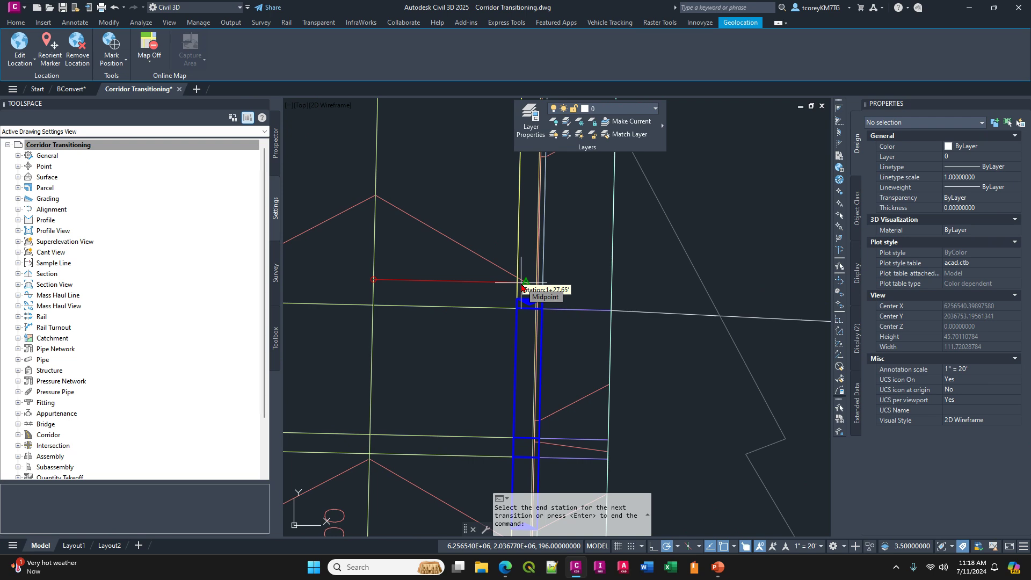
text(128)
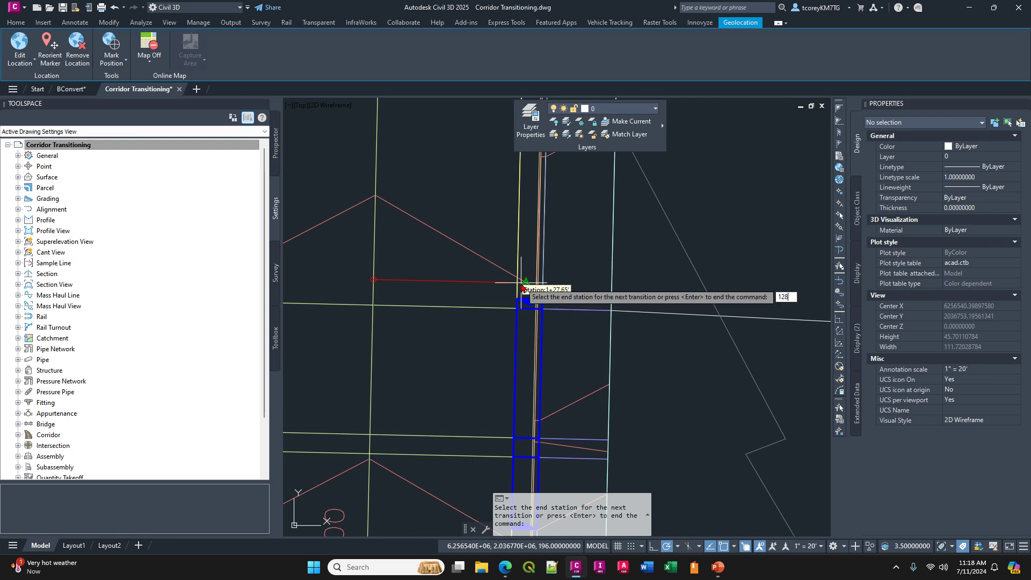
key(Return)
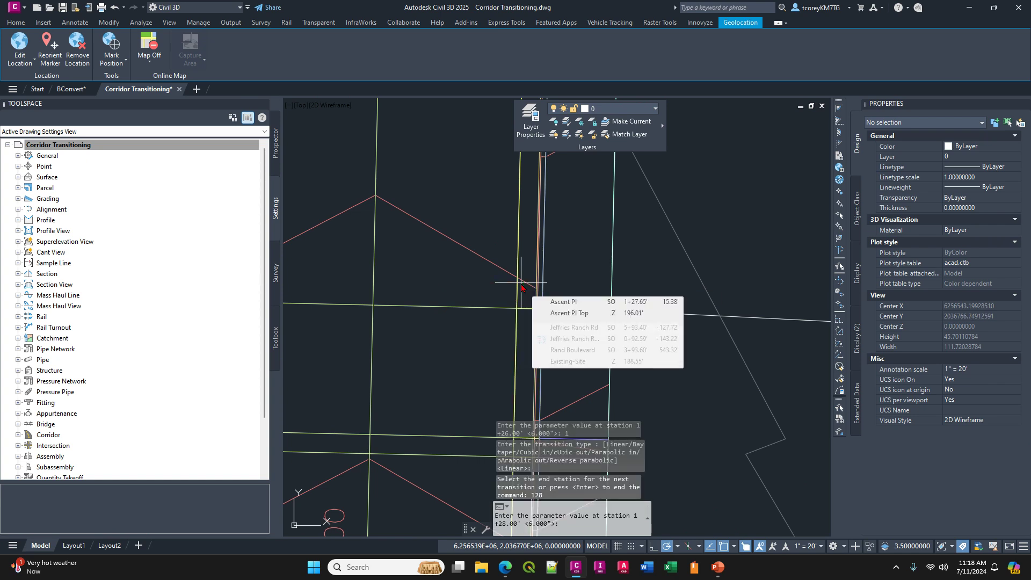
key(Return)
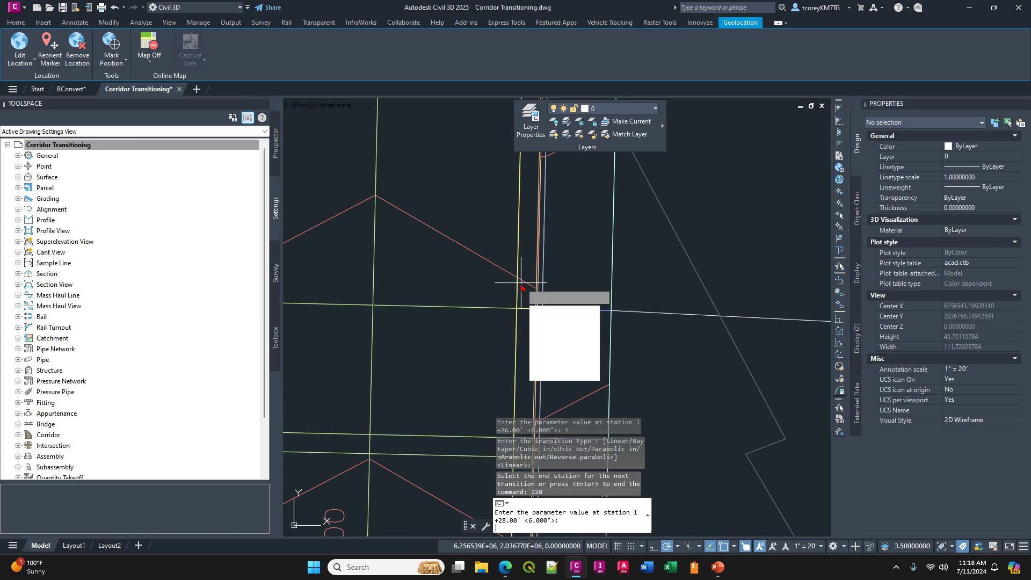
text(L)
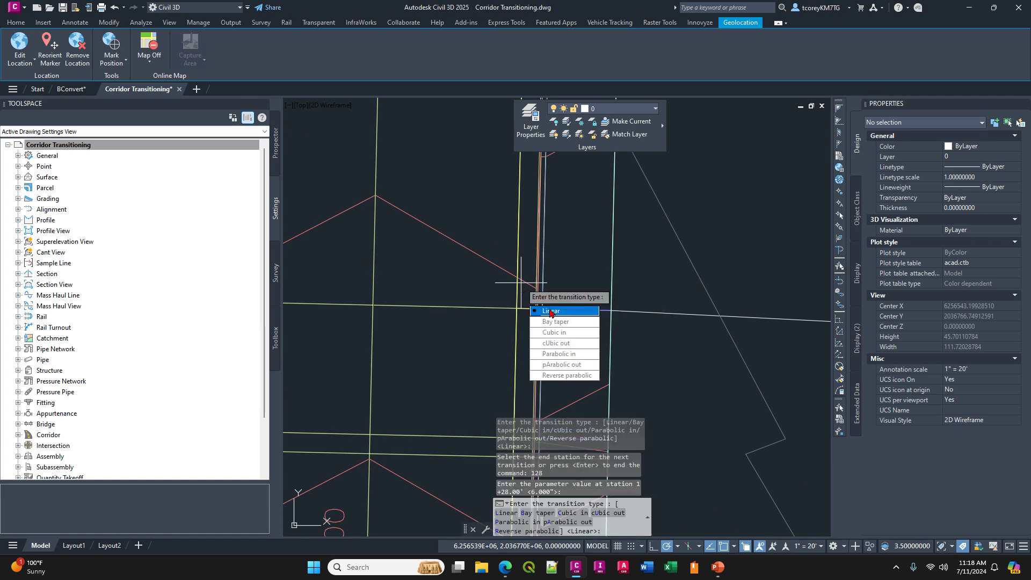
key(Return)
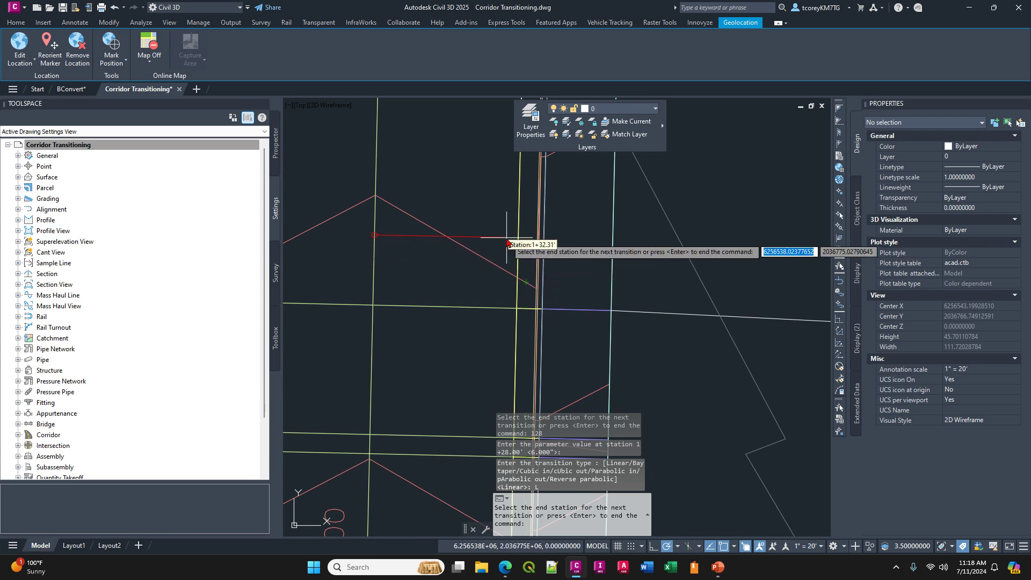
key(Return)
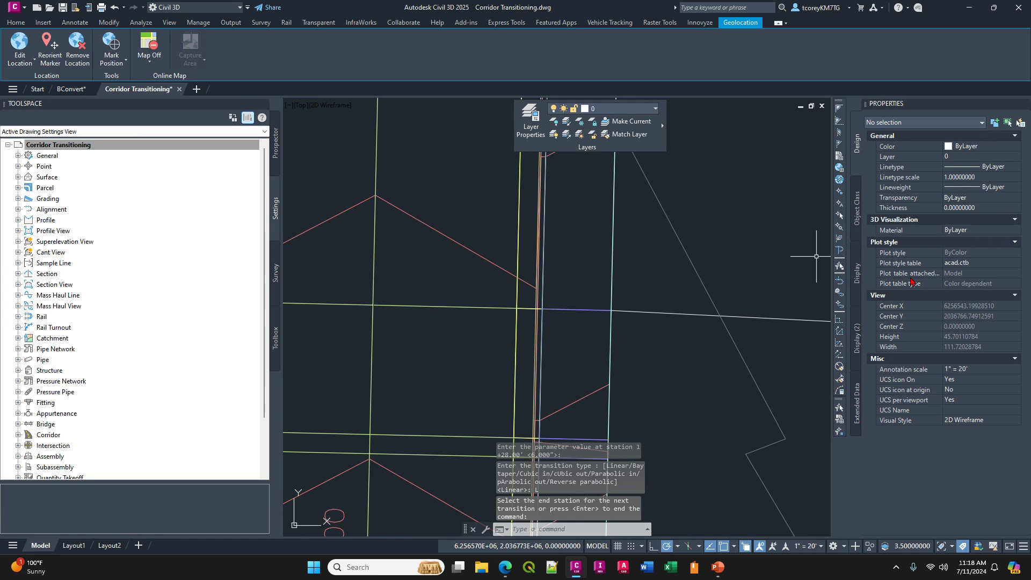
drag(741, 302, 195, 129)
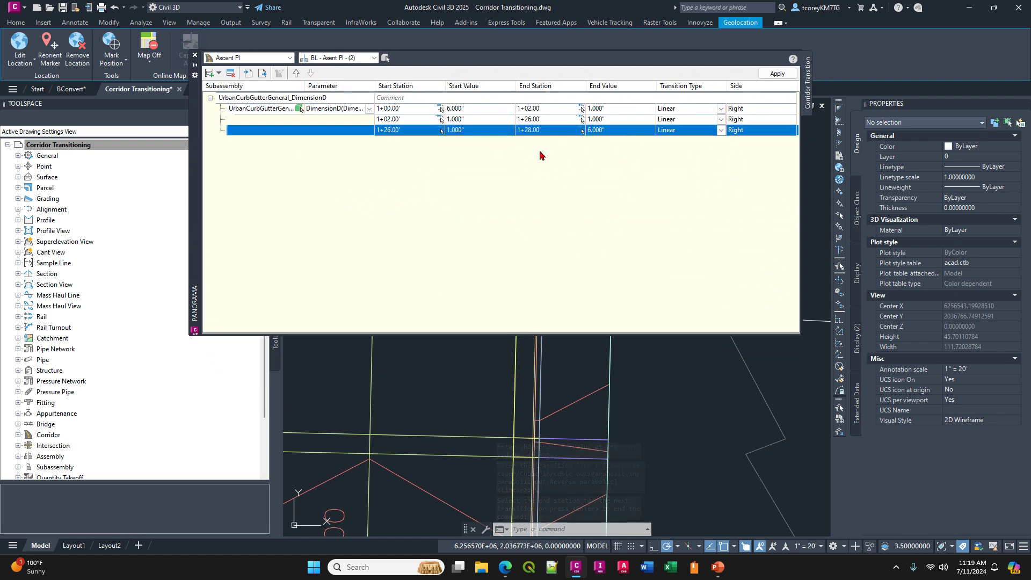
click(776, 75)
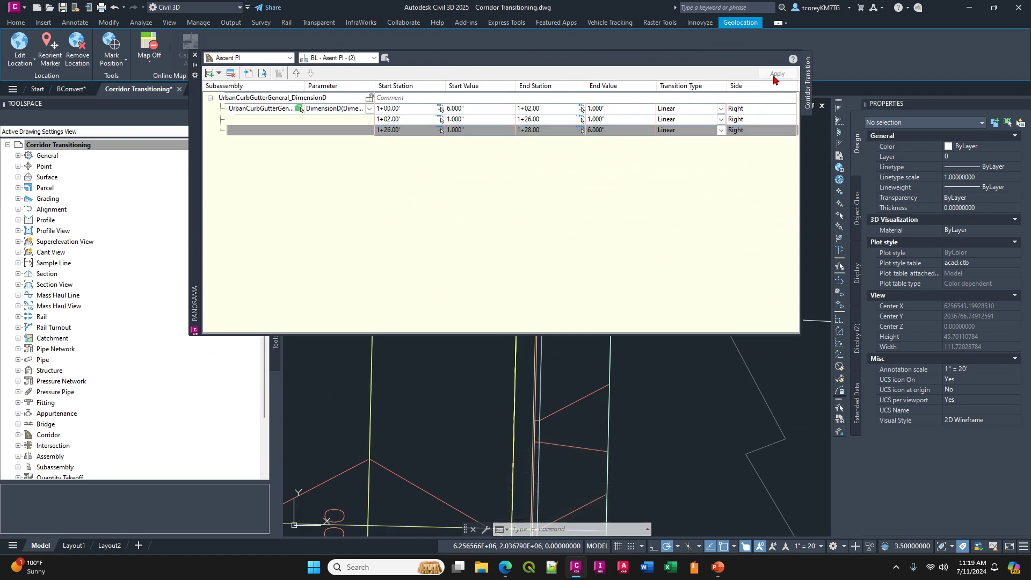
Step: Examine where the DimensionD transition set and each of its three transitions are highlighted along the corridor
mouse_move(574, 425)
middle_down()
mouse_move(613, 404)
mouse_move(636, 350)
middle_up()
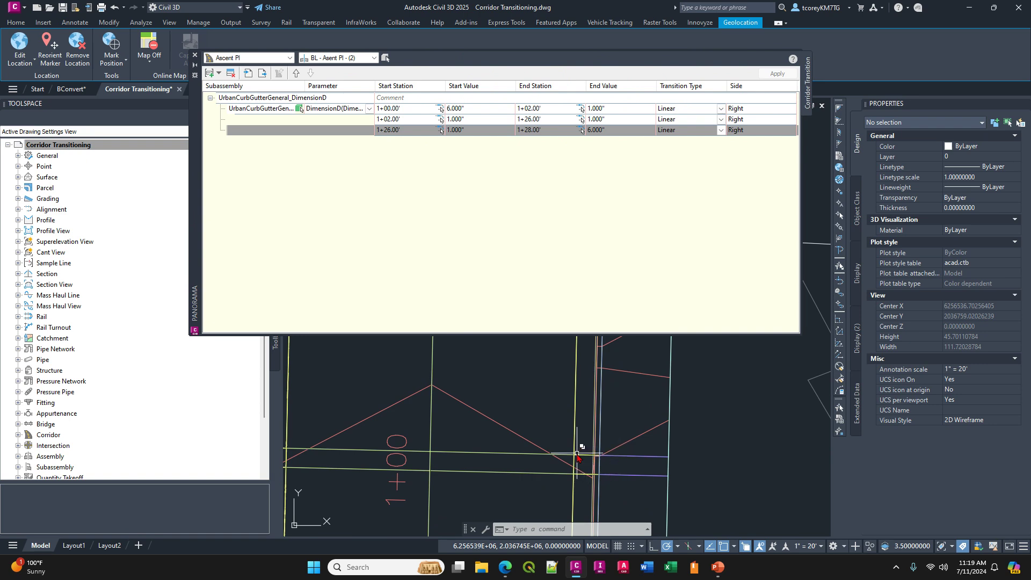
scroll(572, 424, down, 6)
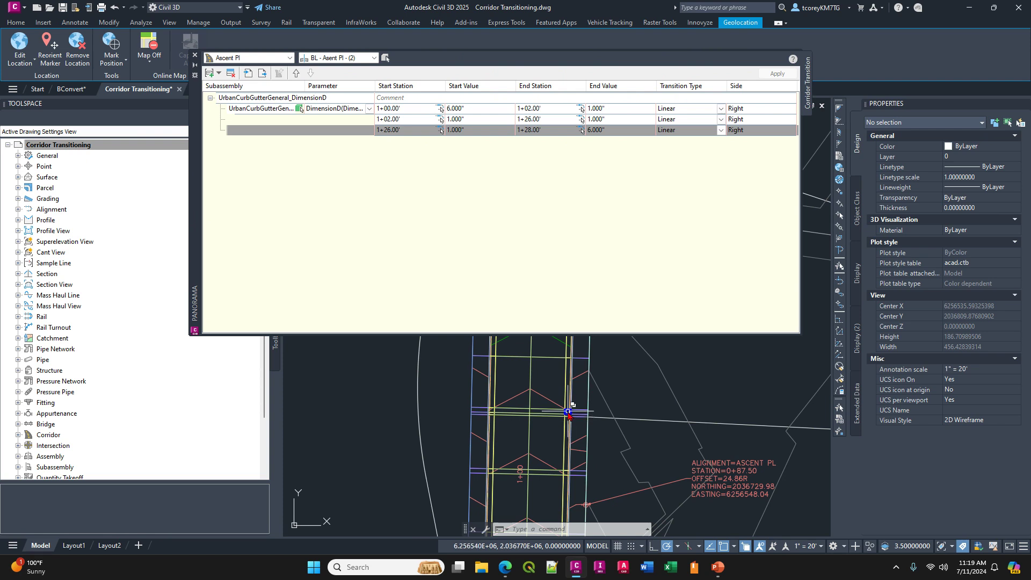
scroll(568, 422, up, 6)
middle_drag(561, 416, 562, 436)
click(294, 100)
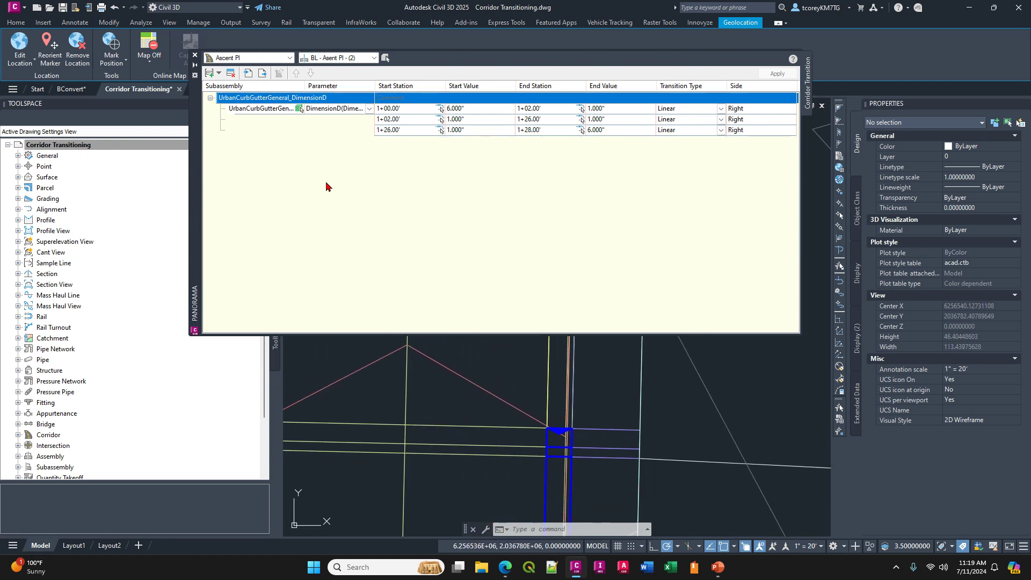
scroll(555, 380, down, 6)
middle_drag(555, 380, 550, 399)
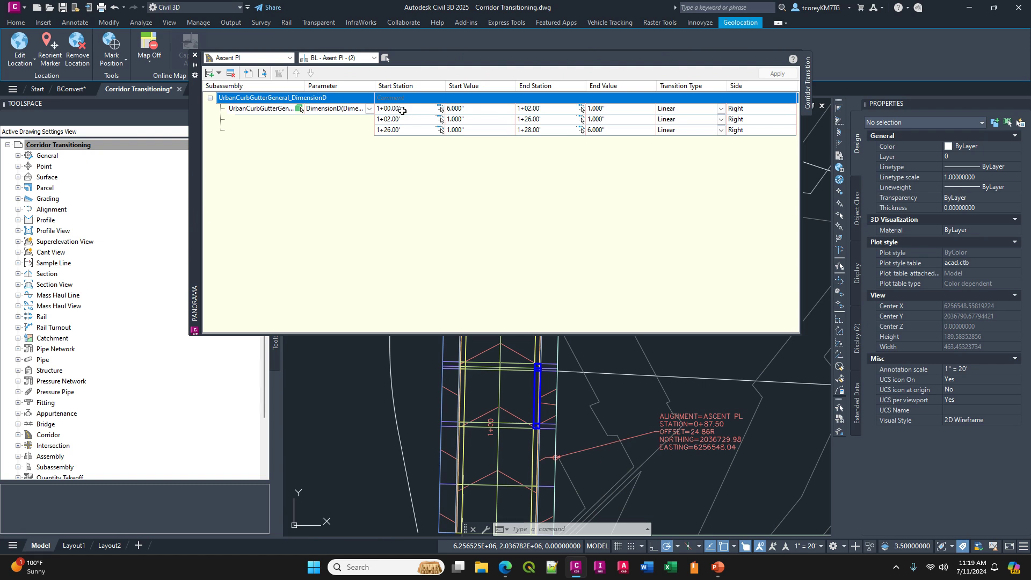
click(273, 109)
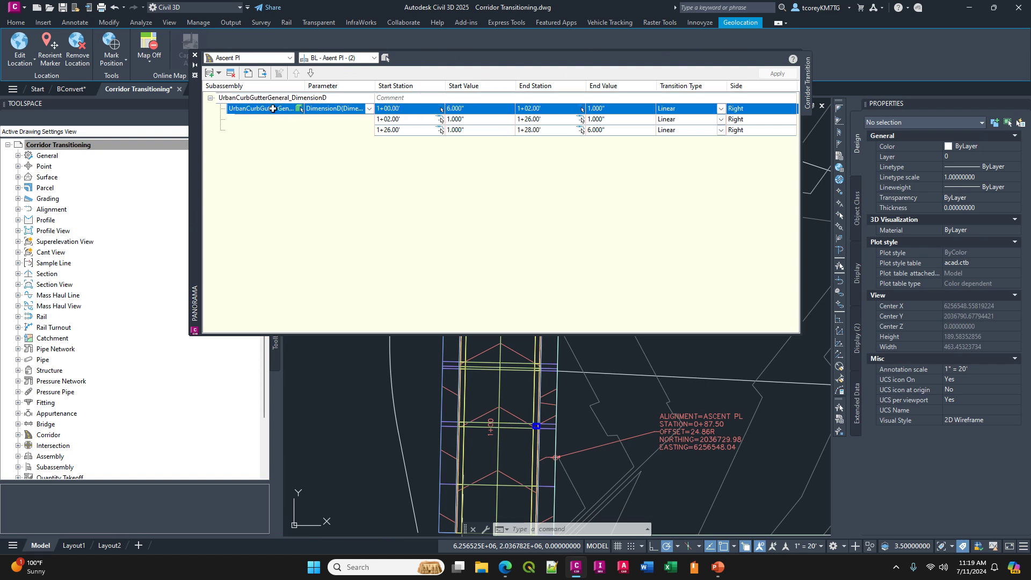
double_click(387, 119)
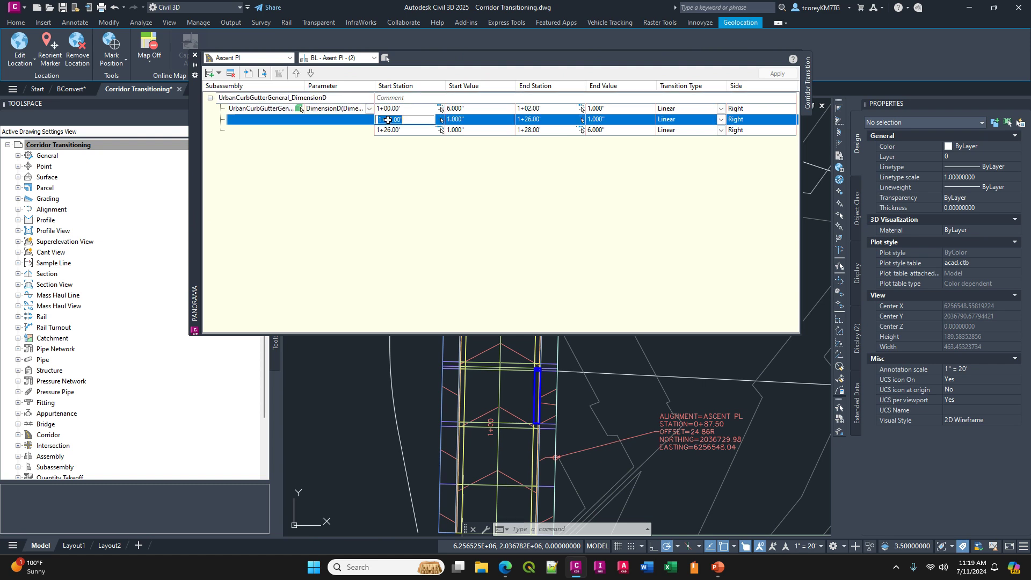
double_click(391, 131)
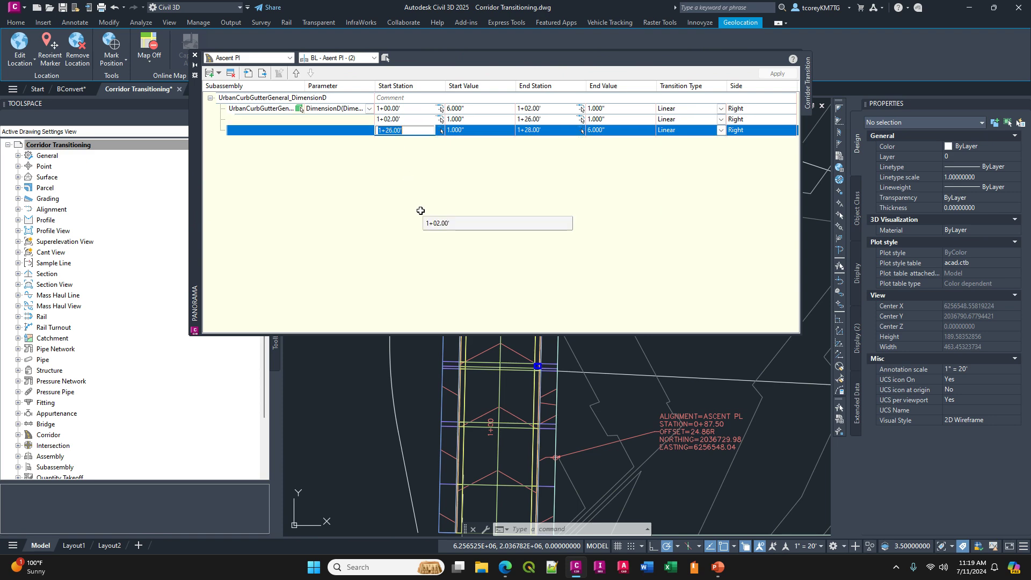
click(245, 98)
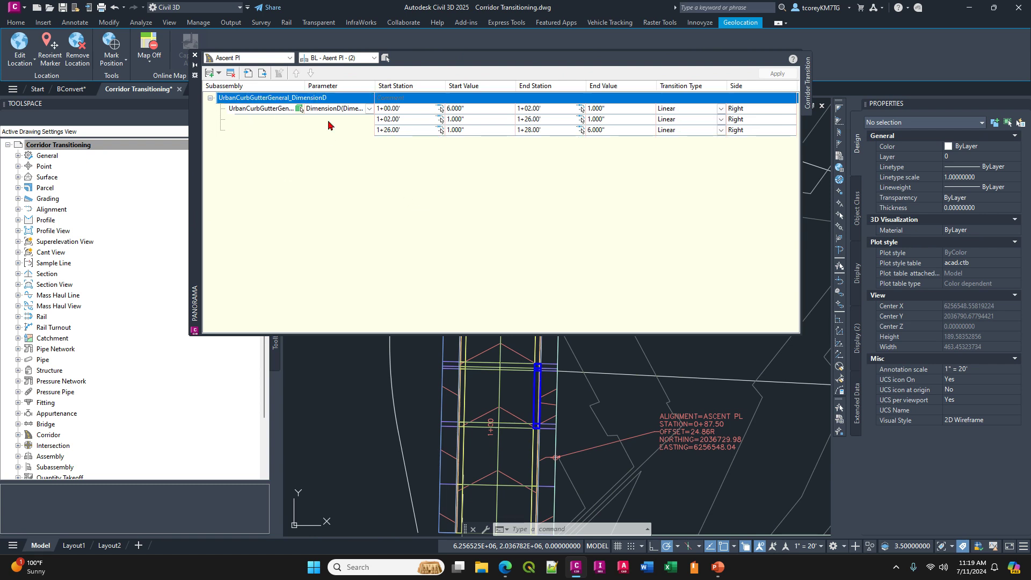
Step: Lock the DimensionD transition set and try to set its first start station to 50
click(368, 99)
click(412, 109)
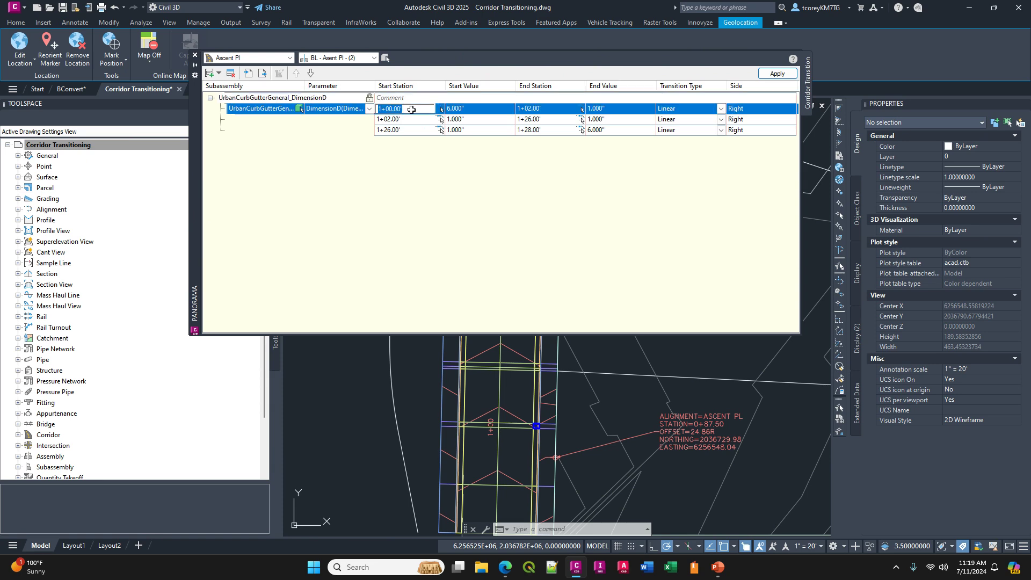
text(50)
key(Return)
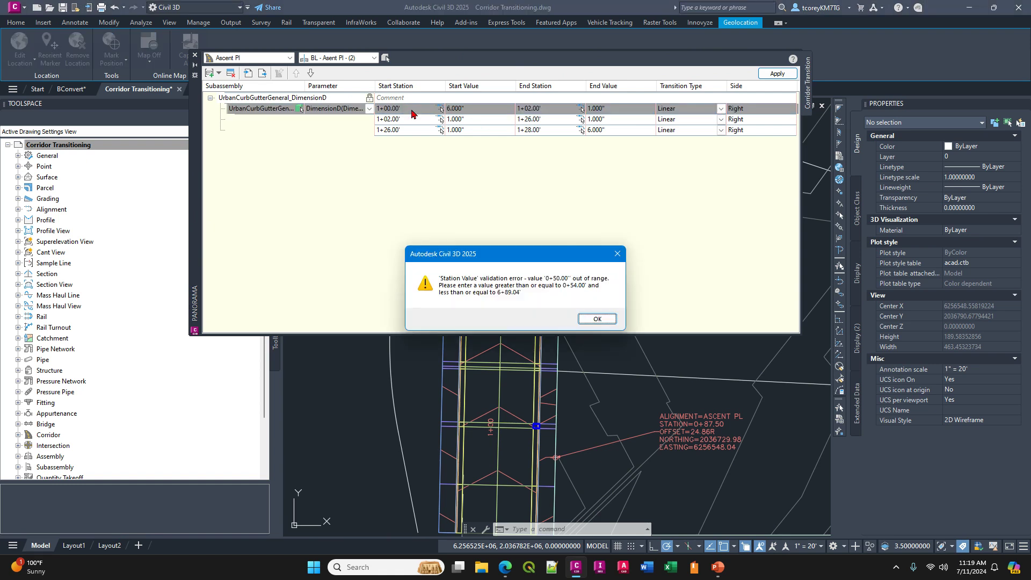
click(597, 319)
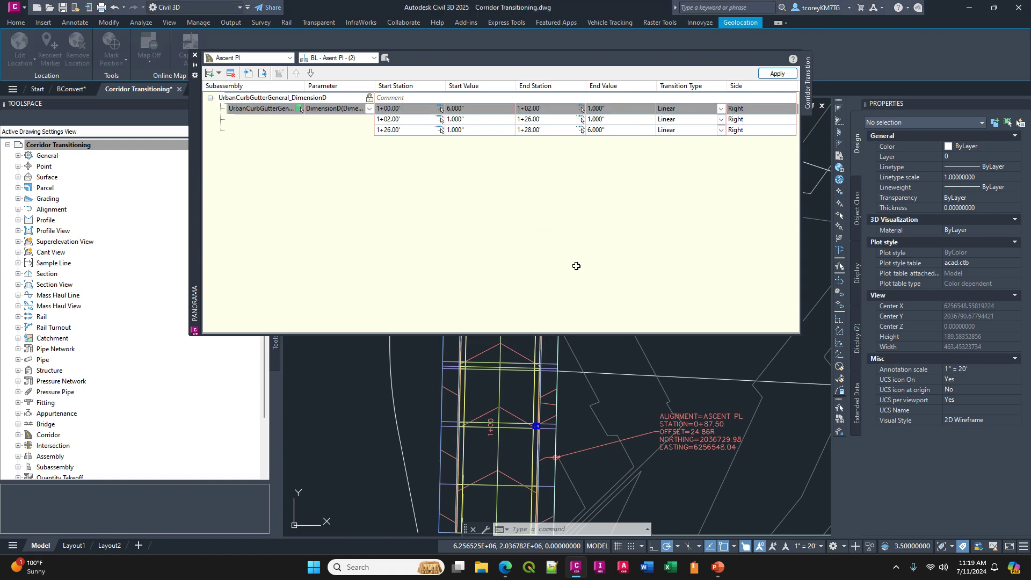
Step: Set the start station of the locked set's first transition to 2+00
click(411, 108)
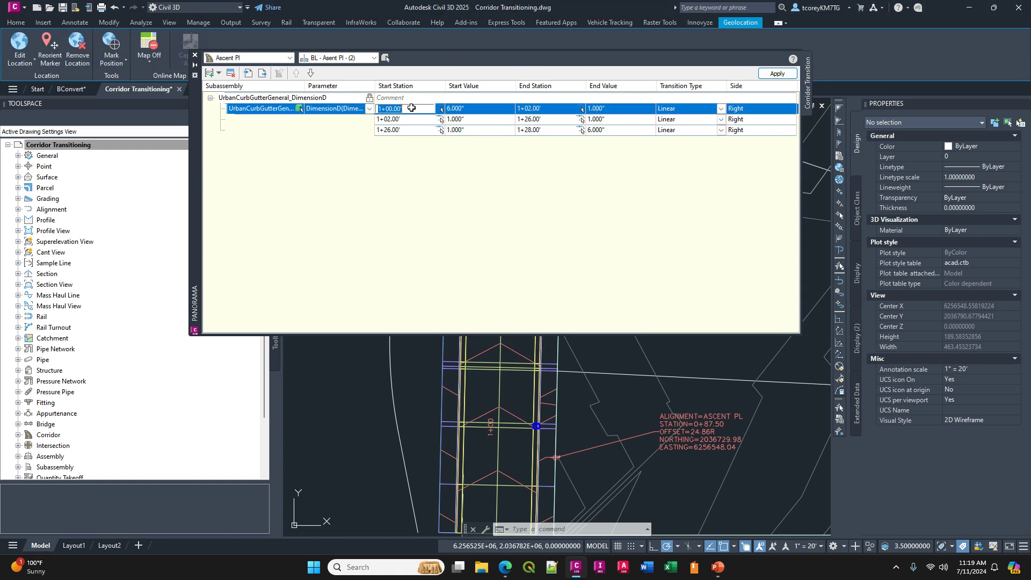
text(2+)
text(00)
key(Return)
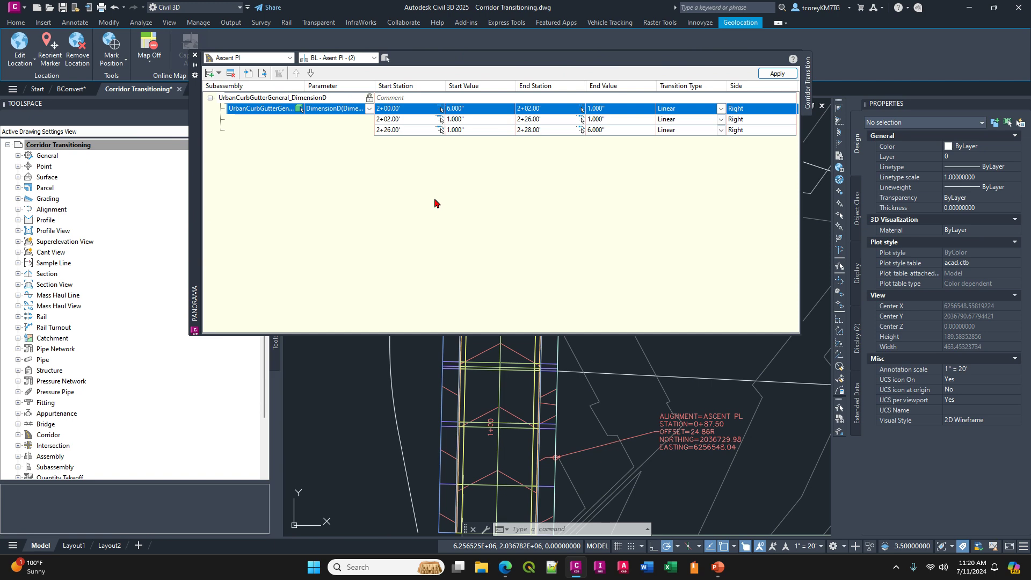
Step: Duplicate the UrbanCurbGutterGeneral_DimensionD transition set by copying and pasting it, and duplicate the pasted copy as well
click(260, 101)
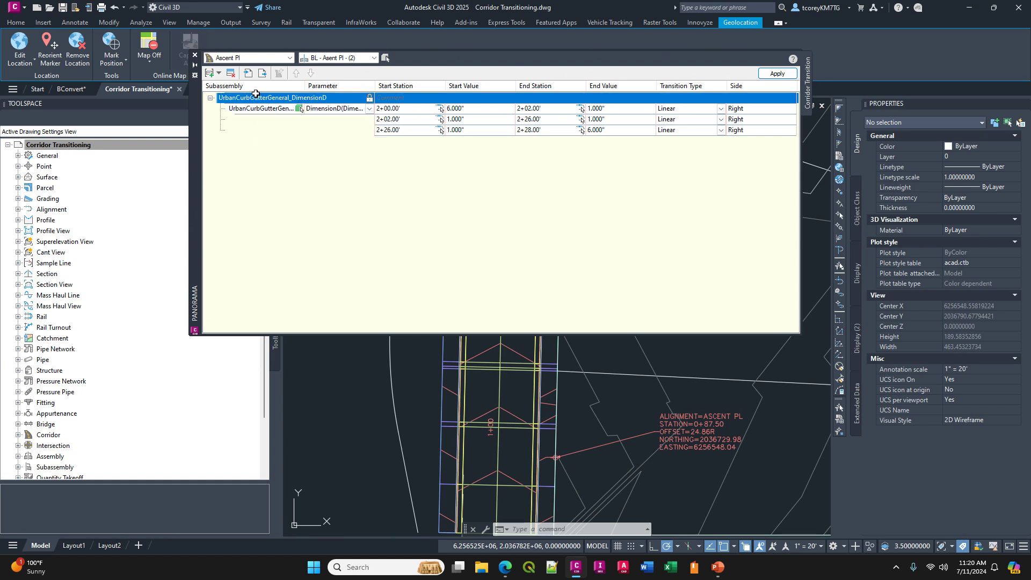
right_click(256, 95)
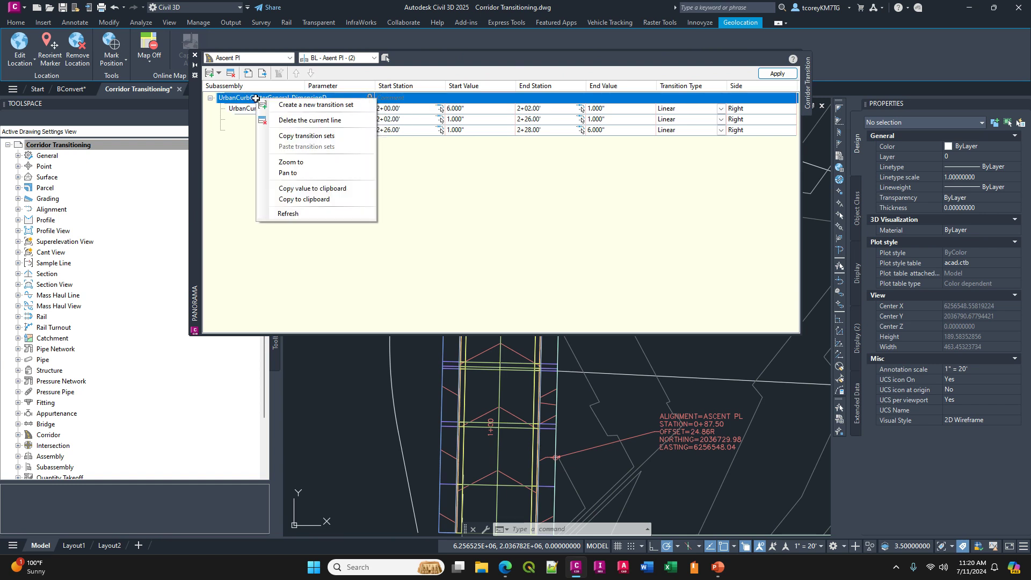
click(314, 137)
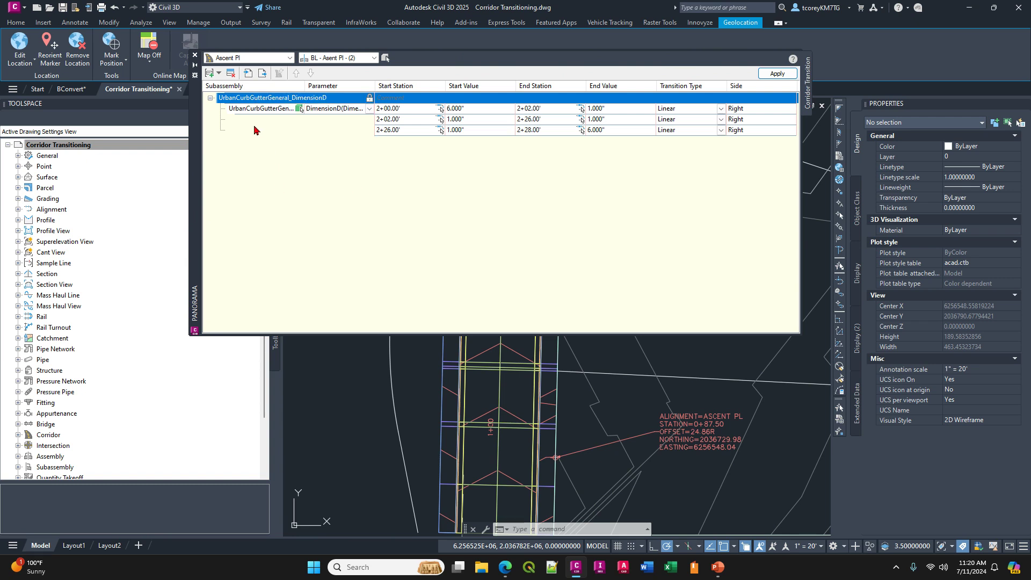
click(218, 76)
click(273, 152)
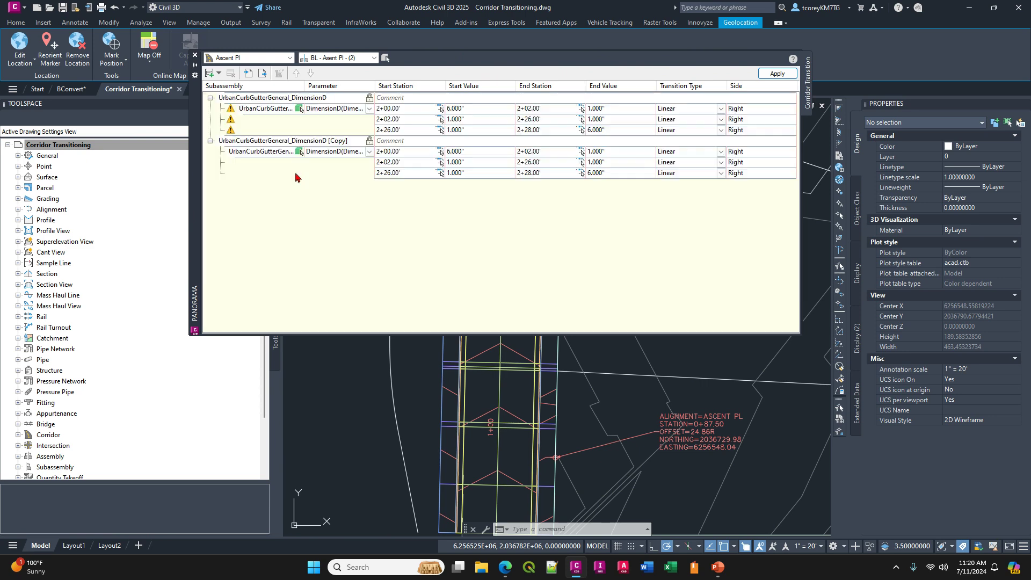
right_click(293, 174)
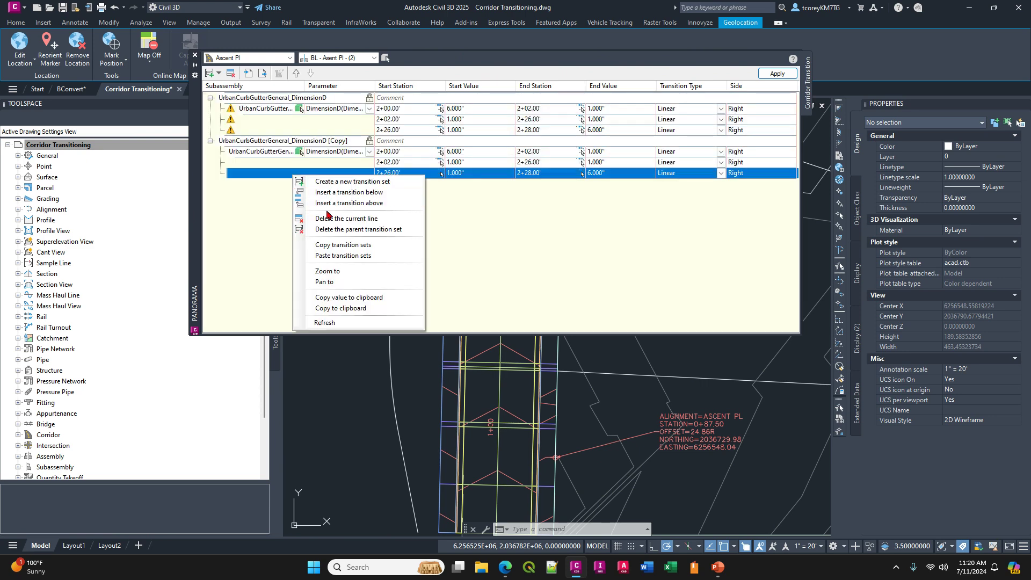
click(339, 248)
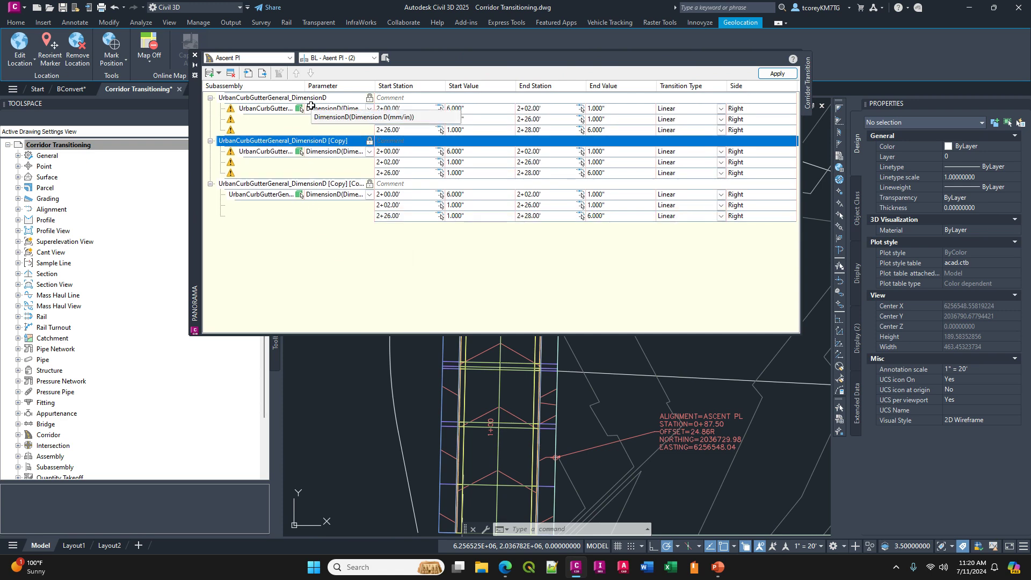
Step: Set the first start station of the UrbanCurbGutterGeneral_DimensionD set that was copied twice to 5+00
click(312, 100)
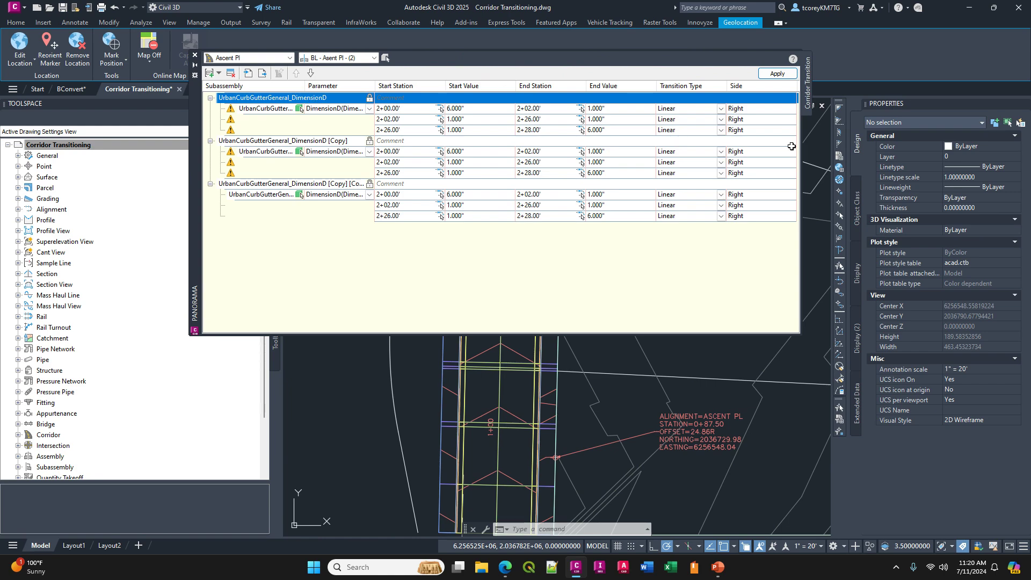
drag(198, 194, 1030, 297)
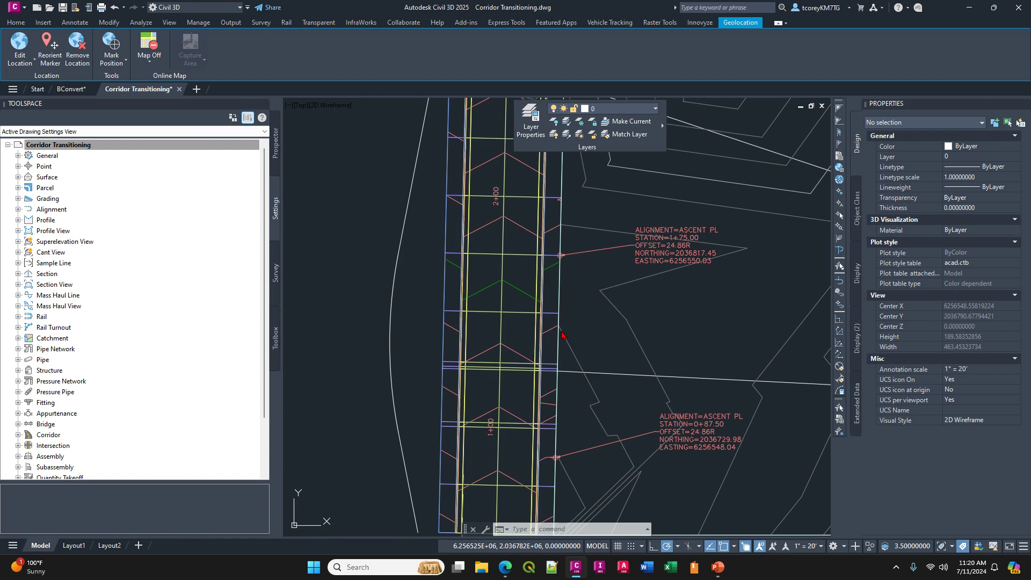
mouse_move(616, 321)
middle_down()
mouse_move(594, 329)
mouse_move(495, 288)
mouse_move(504, 349)
middle_up()
scroll(495, 287, down, 2)
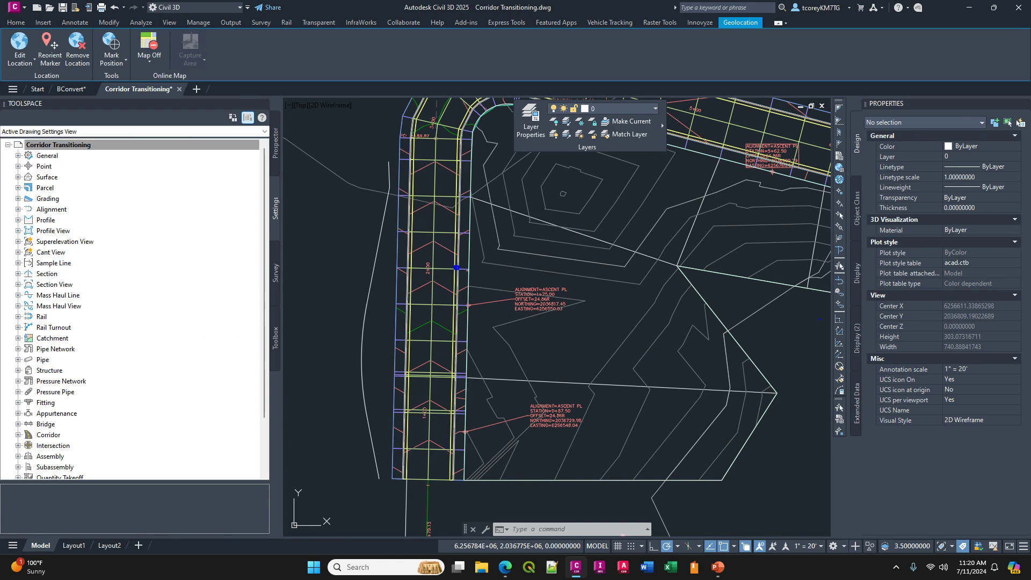
click(456, 267)
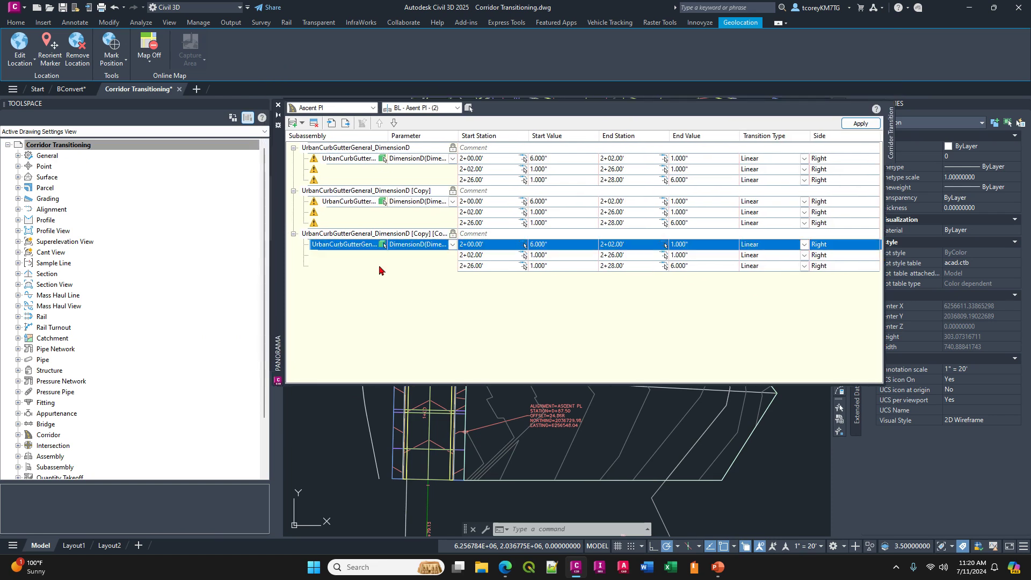
click(490, 244)
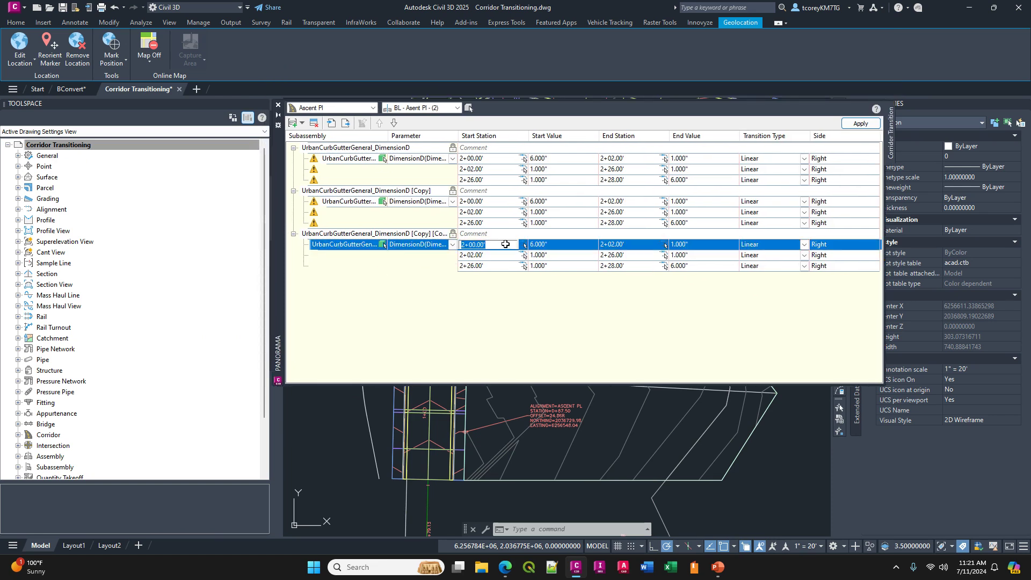
text(500)
key(Return)
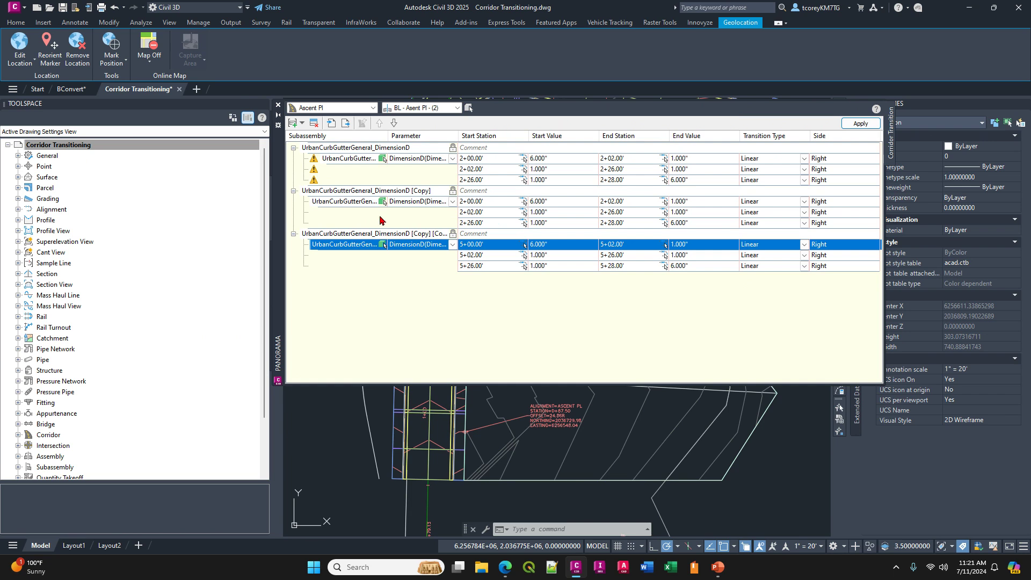
Step: Set the first start station of the UrbanCurbGutterGeneral_DimensionD [Copy] set to 3+50 and apply the transition changes to the corridor
click(377, 191)
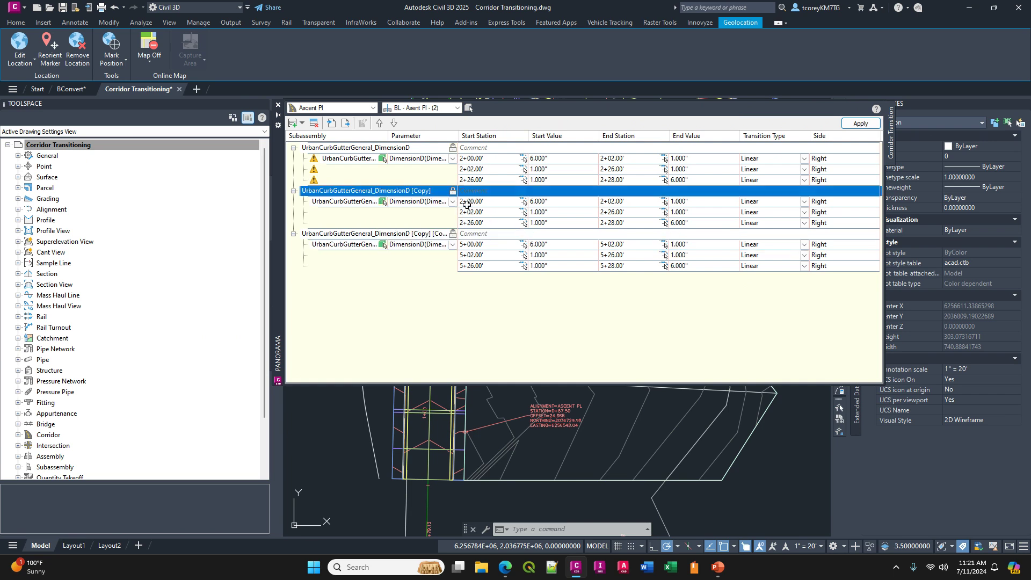
click(488, 202)
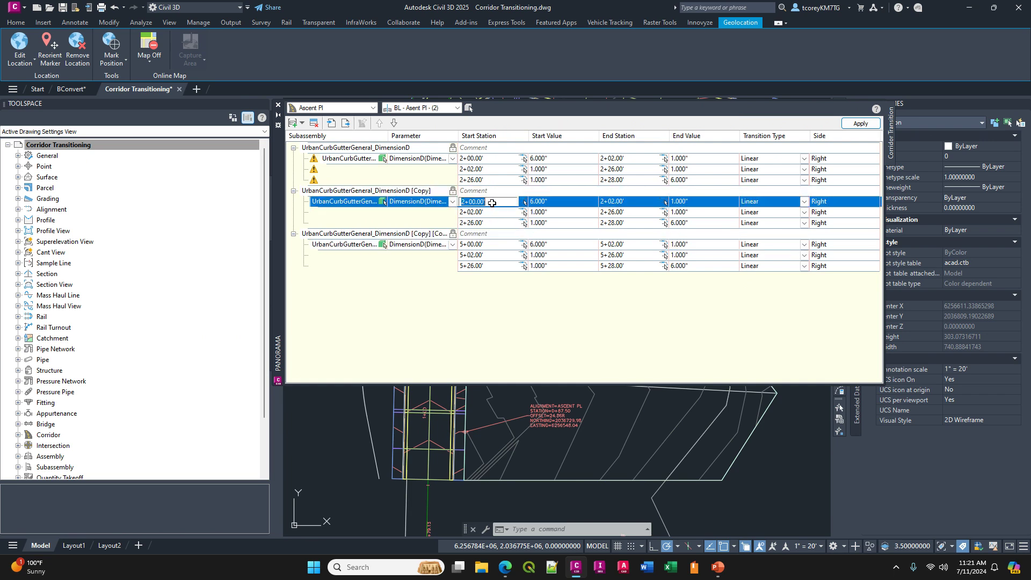
text(3+)
text(50)
key(Return)
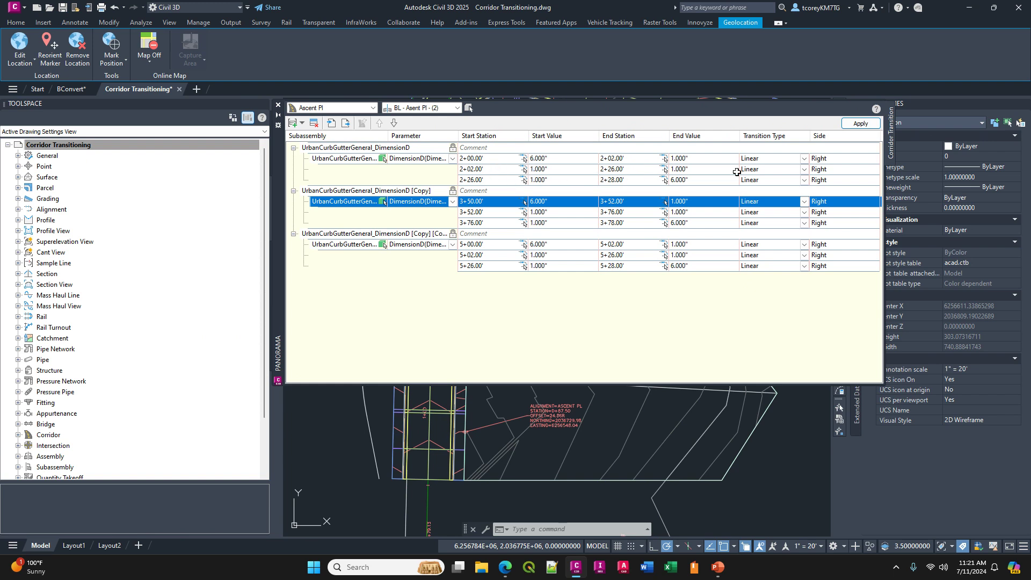
click(857, 124)
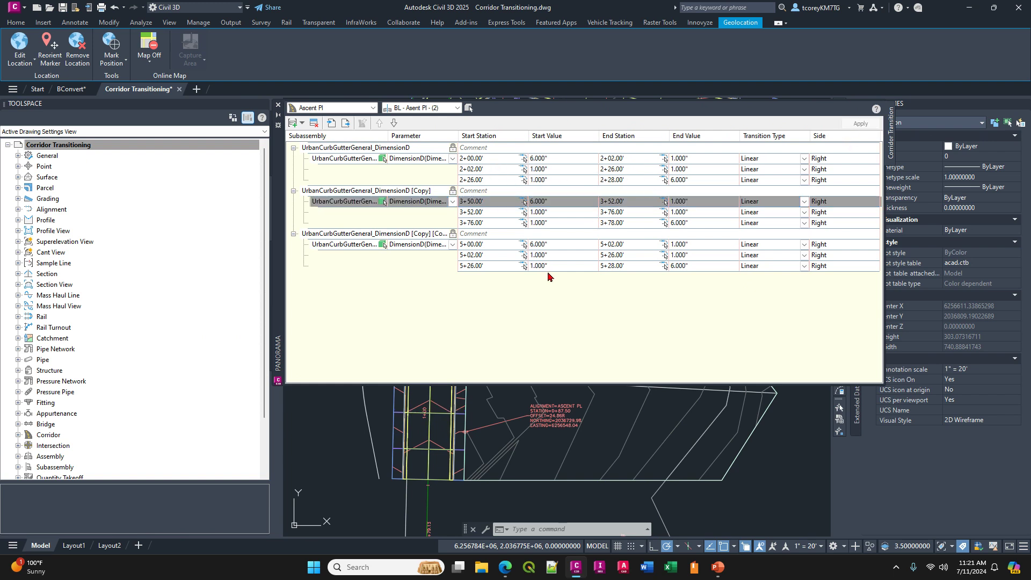
click(279, 105)
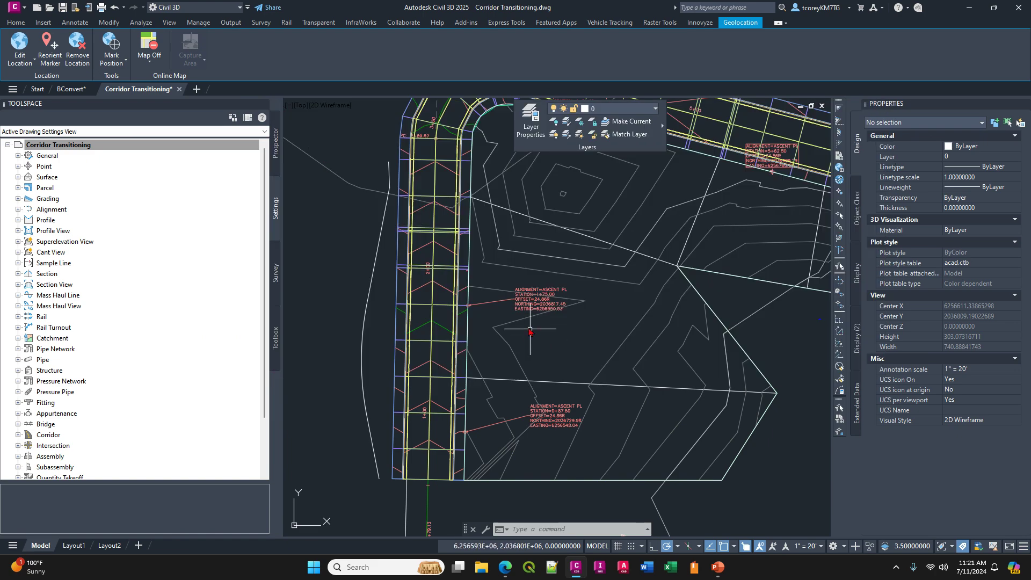
Step: Examine the updated corridor and the station-offset labels along Ascent Pl, and switch to the What's New Civil 3D 2025 presentation in PowerPoint
scroll(532, 304, down, 3)
middle_drag(531, 303, 449, 343)
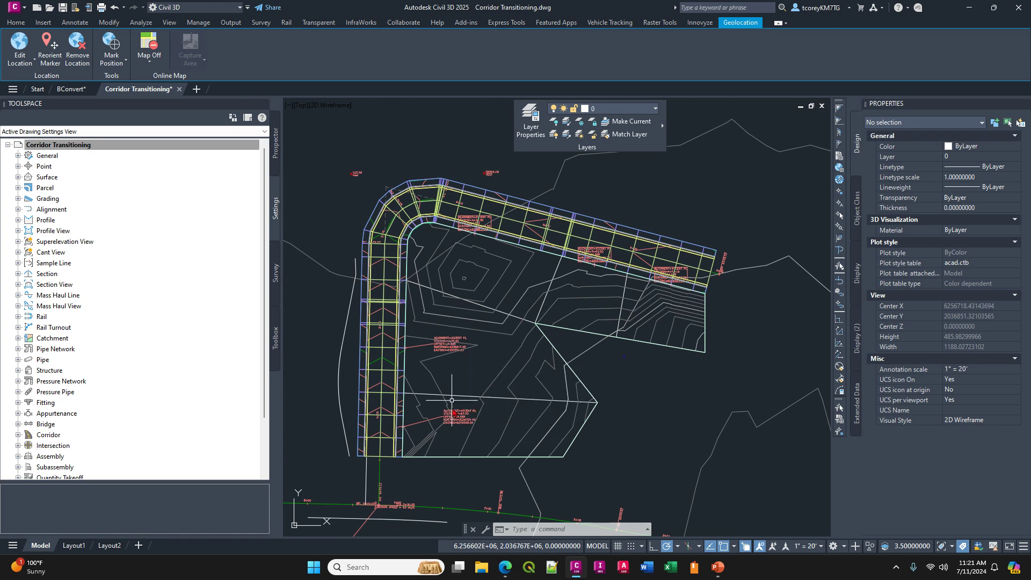
scroll(460, 416, up, 10)
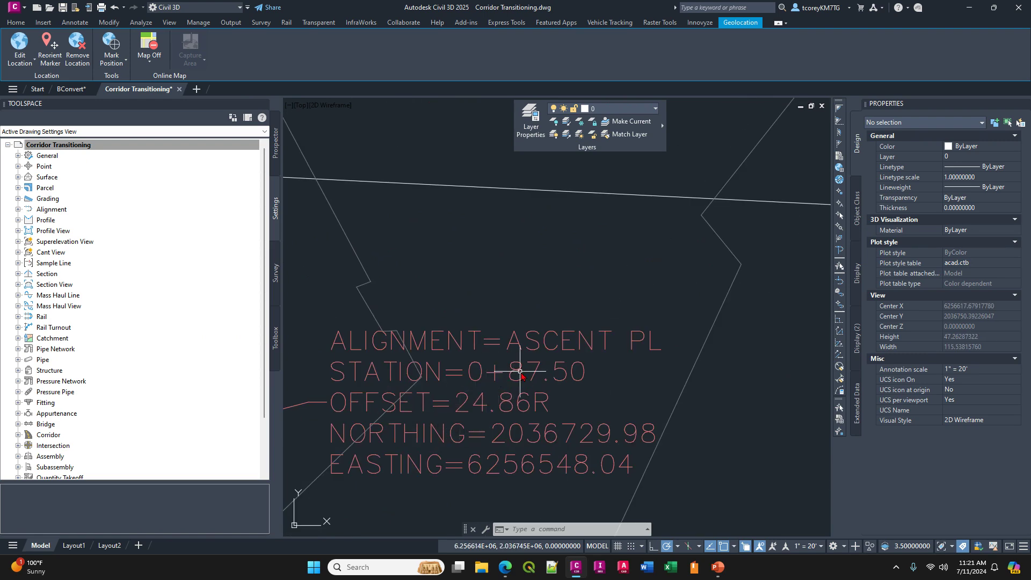
scroll(498, 412, down, 5)
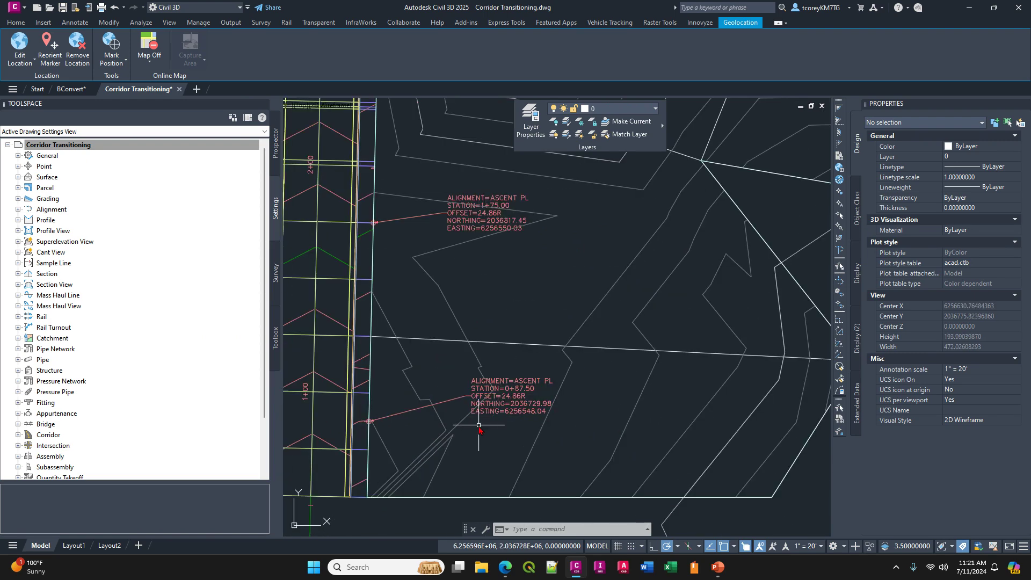
scroll(553, 395, down, 3)
middle_drag(553, 396, 556, 403)
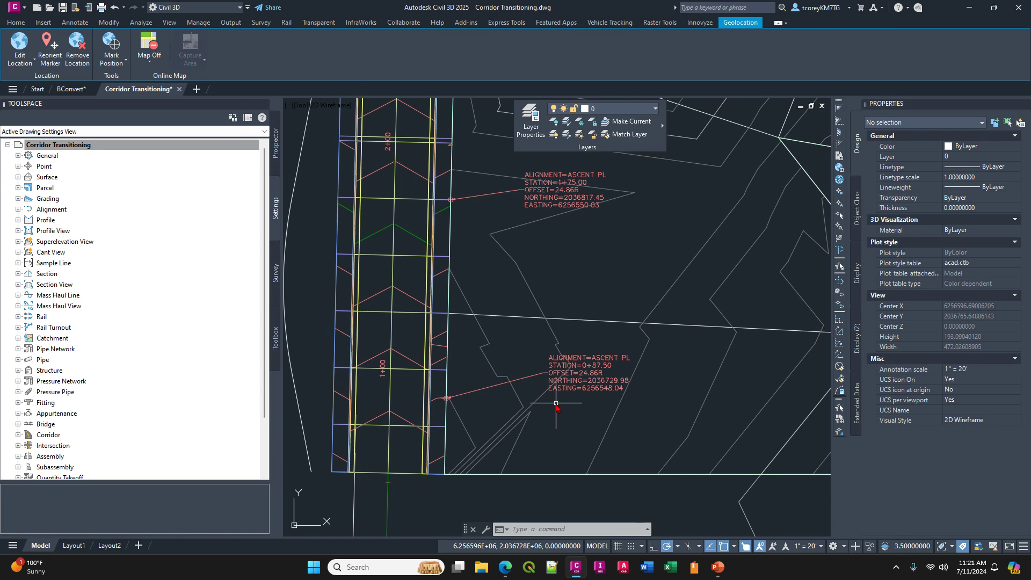
key(Escape)
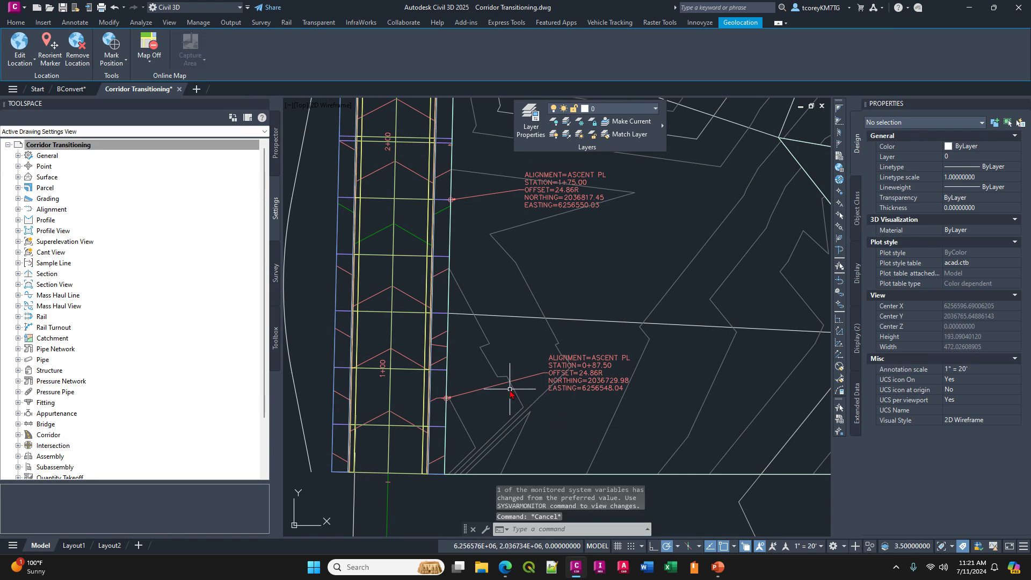
scroll(510, 395, down, 2)
click(717, 569)
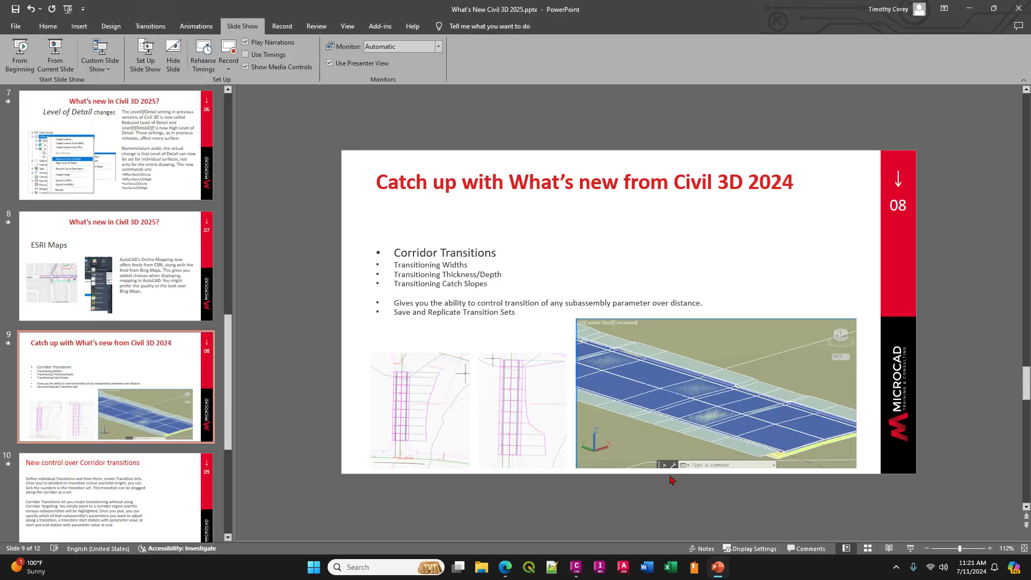